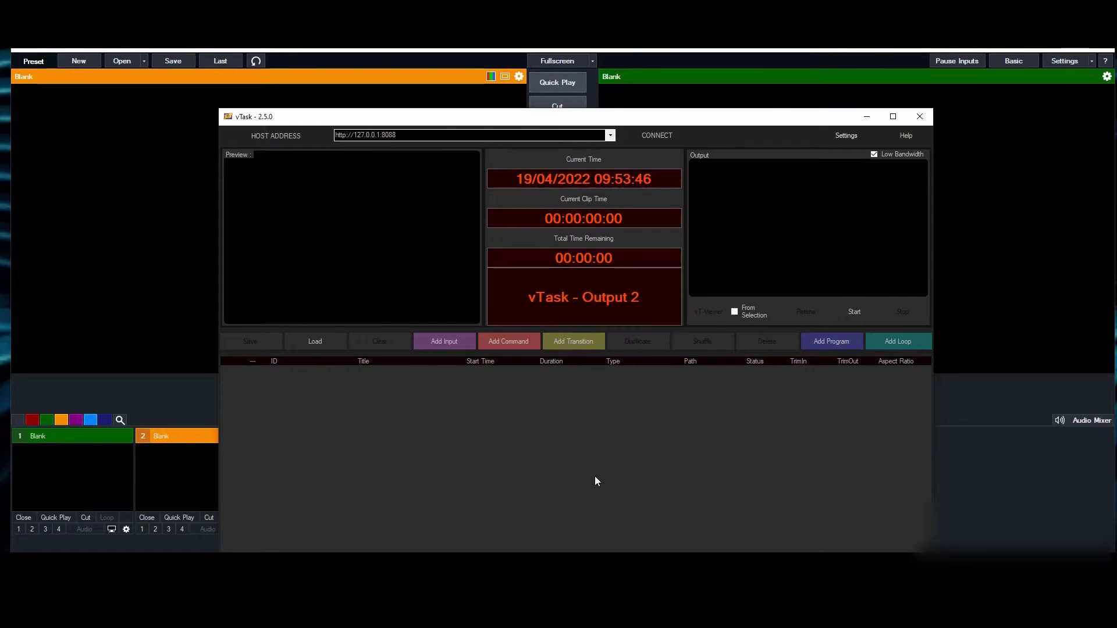
Save the project as schedule.tsk, replacing the existing file
{"action": "left_click", "coordinate": [574, 340]}
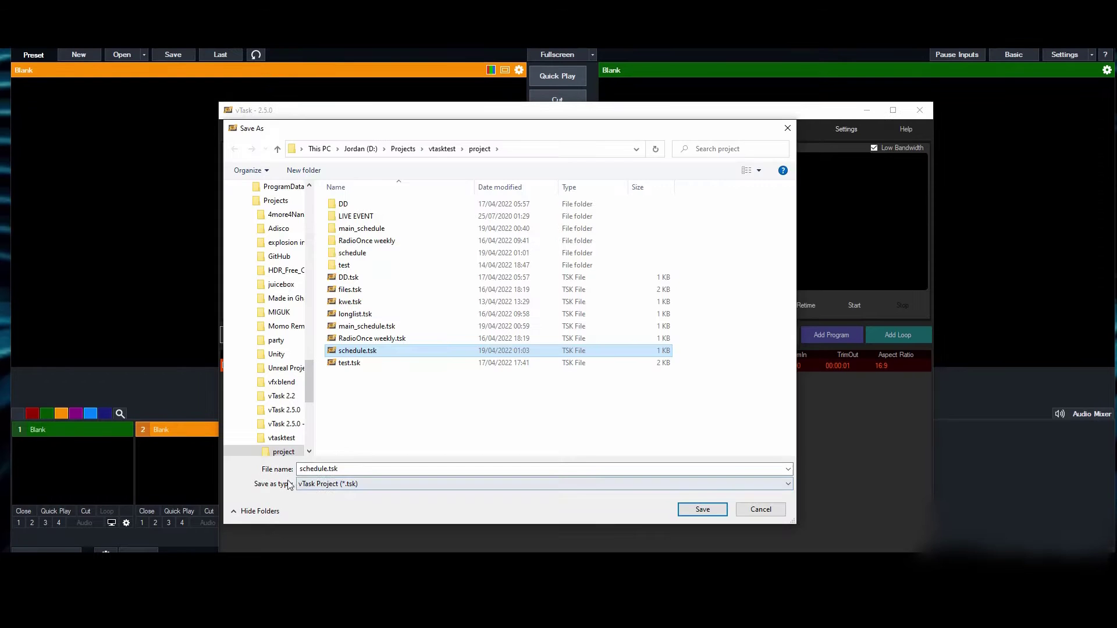
{"action": "left_click", "coordinate": [301, 469]}
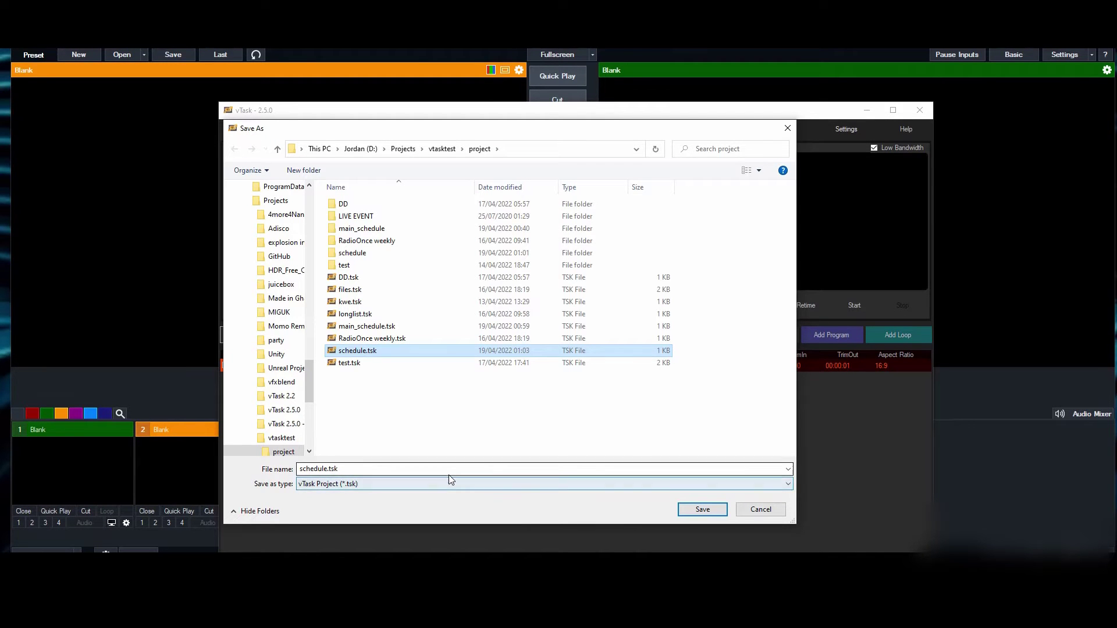
{"action": "left_click", "coordinate": [701, 492]}
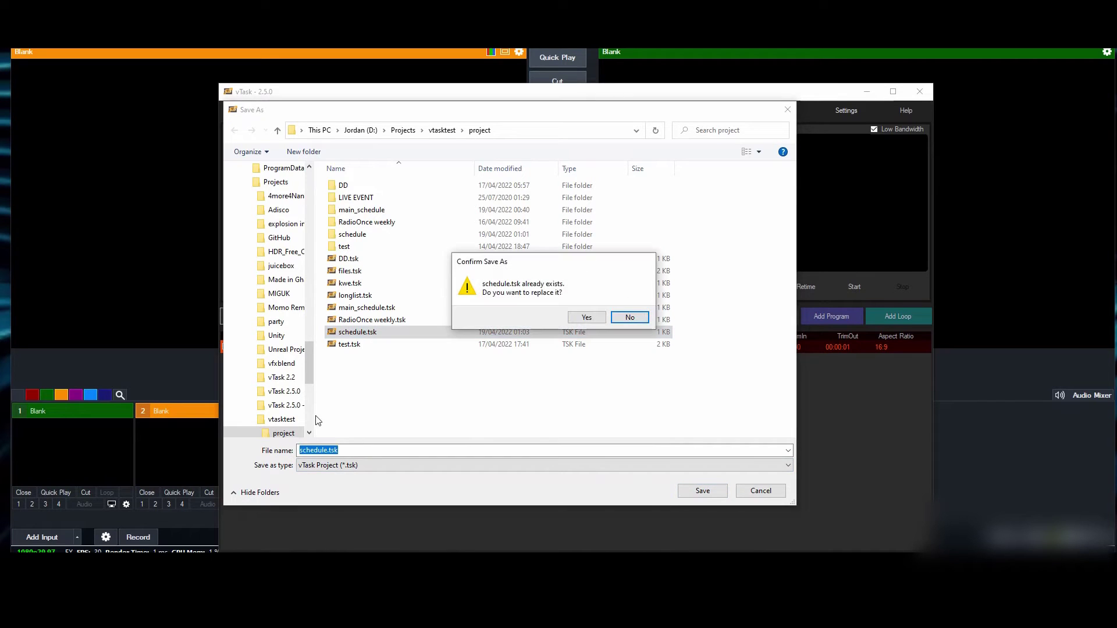
{"action": "left_click", "coordinate": [588, 317]}
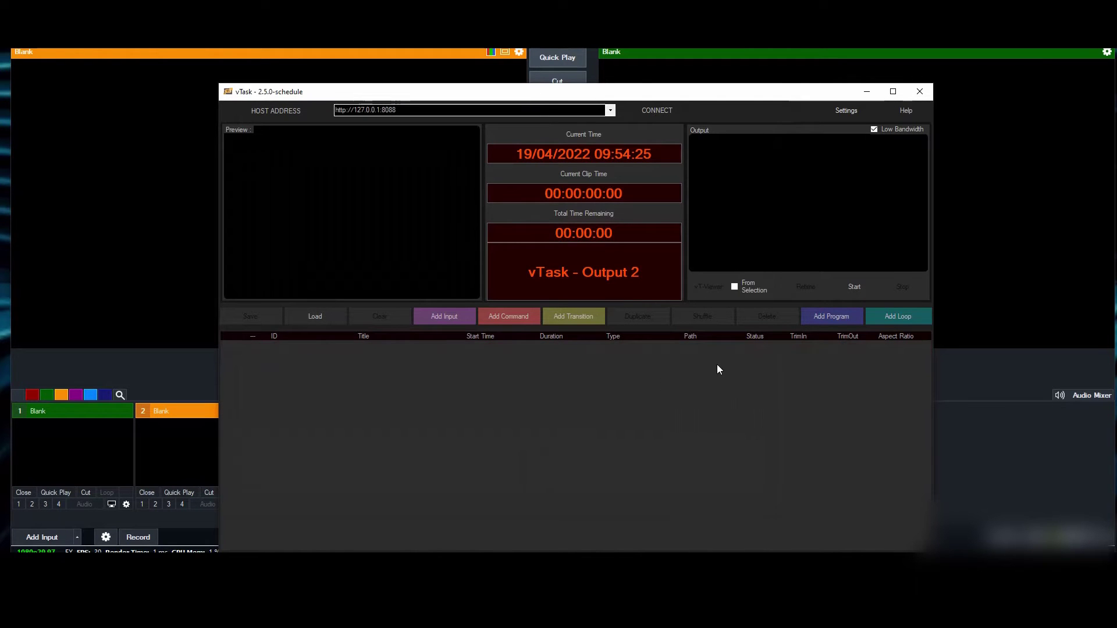
Add day programs titled TUESDAY, WEDNESDAY and THURSDAY
{"action": "left_click", "coordinate": [854, 318]}
{"action": "type", "text": "TUESDAY"}
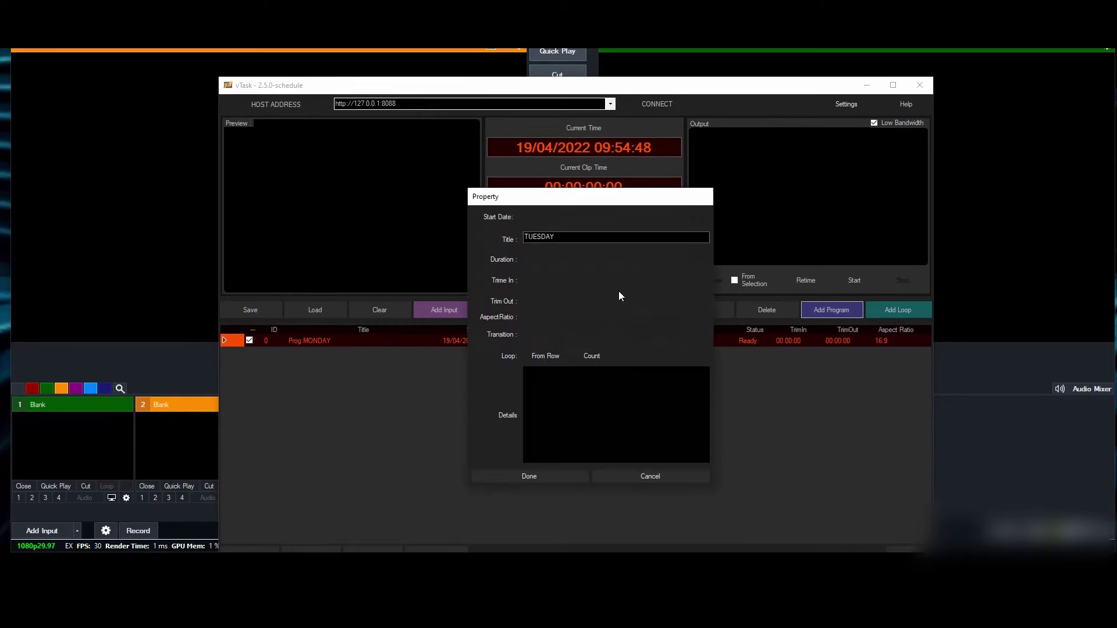
{"action": "key", "text": "Return"}
{"action": "left_click", "coordinate": [814, 309]}
{"action": "type", "text": "WEDNESDAY"}
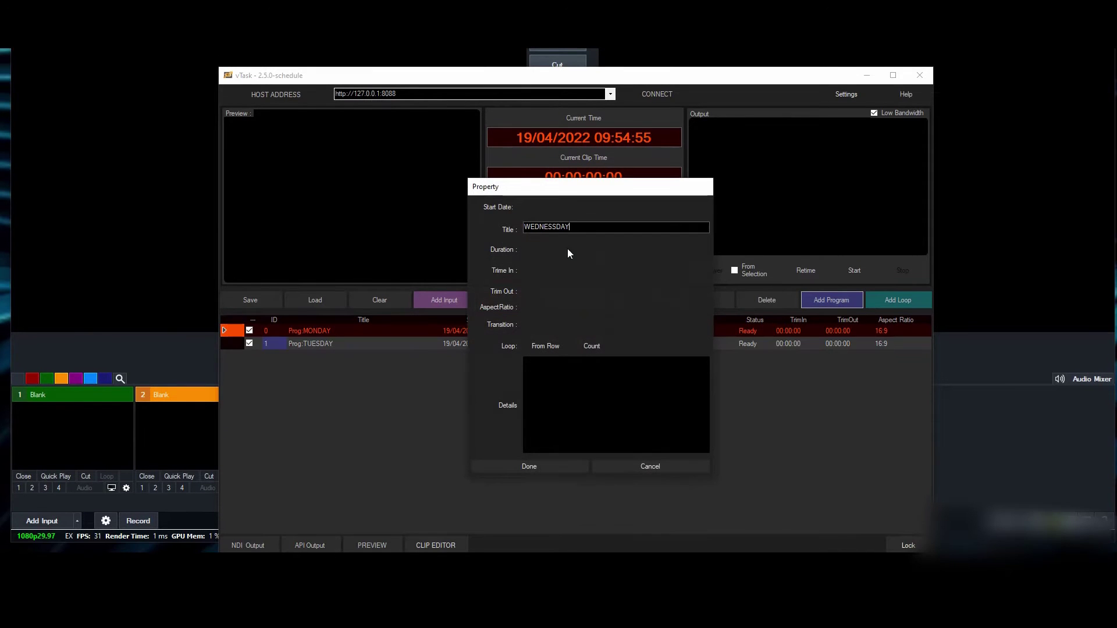
{"action": "key", "text": "Return"}
{"action": "left_click", "coordinate": [830, 307]}
{"action": "type", "text": "THURSDAY"}
{"action": "key", "text": "Return"}
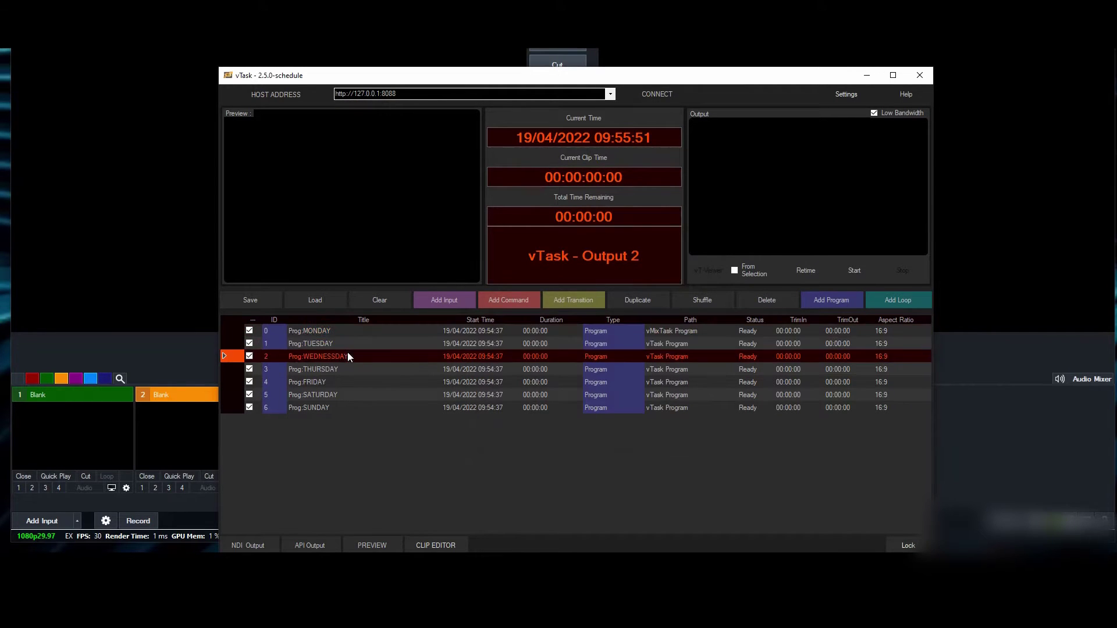
Arrange the program rows so they run MONDAY through SUNDAY
{"action": "left_click", "coordinate": [339, 369]}
{"action": "left_click", "coordinate": [353, 383]}
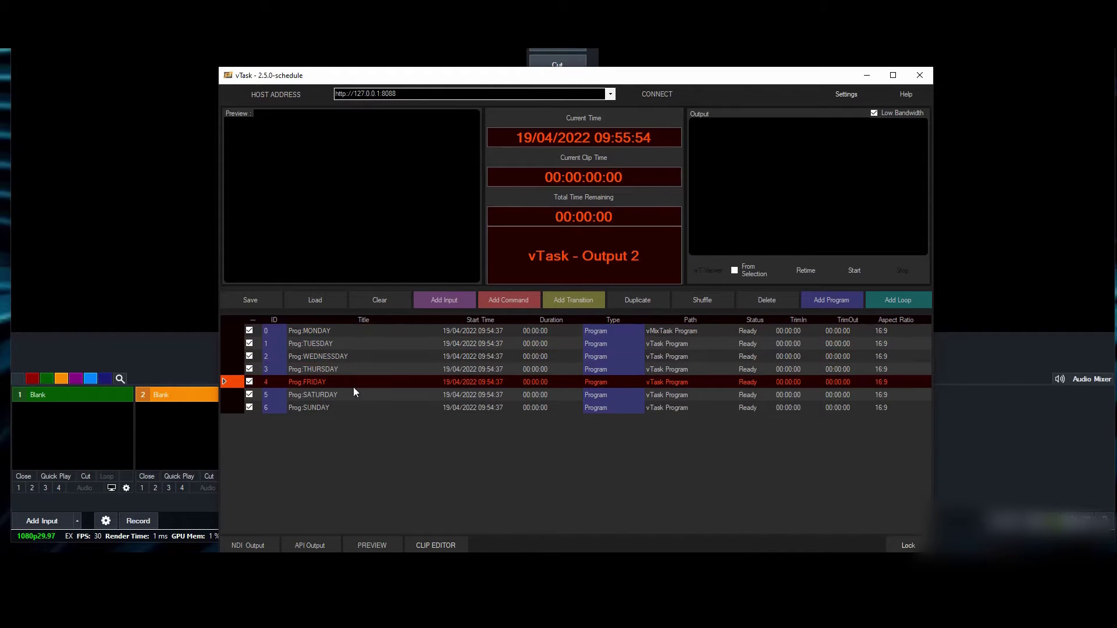
{"action": "left_click", "coordinate": [354, 393]}
{"action": "left_click", "coordinate": [348, 408]}
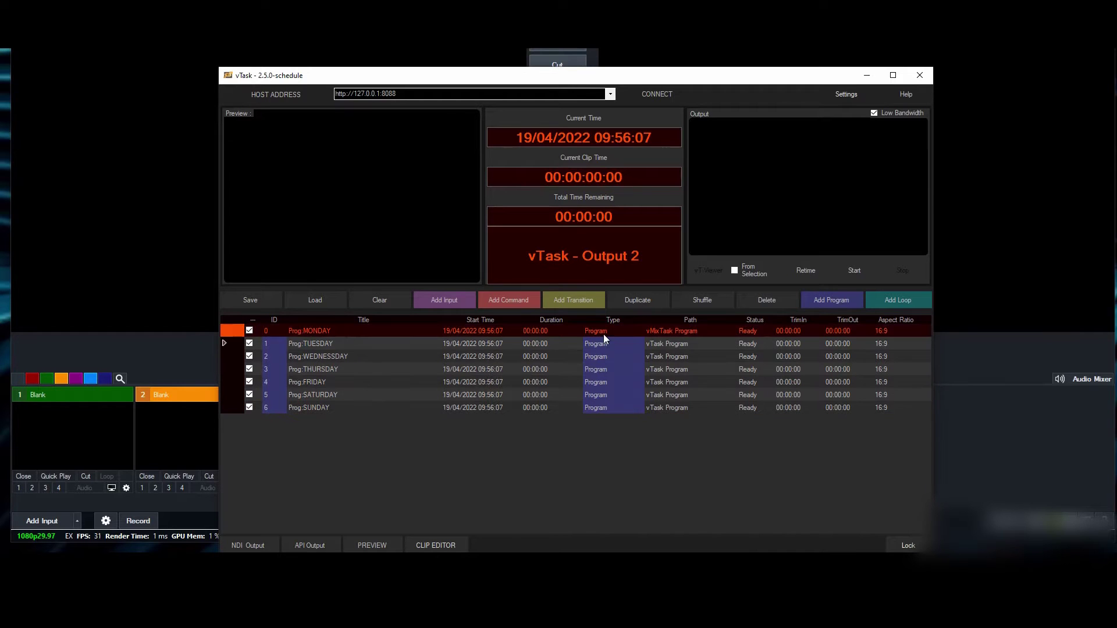
{"action": "left_click", "coordinate": [605, 331]}
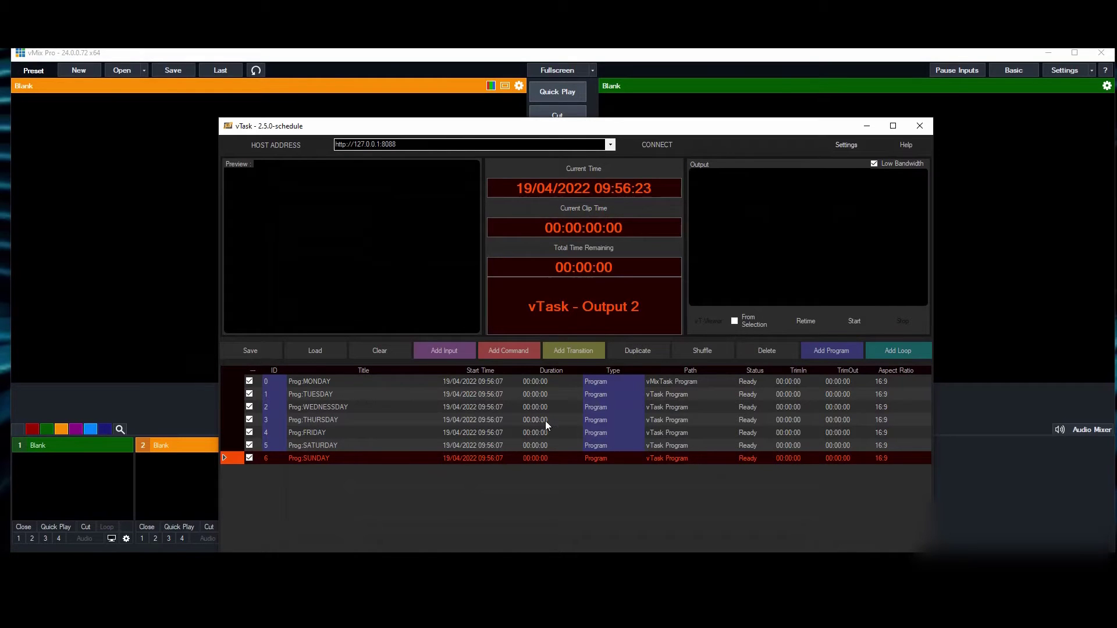
Add a vTask Schedule function command and check its Retime options without changing them
{"action": "left_click", "coordinate": [505, 349]}
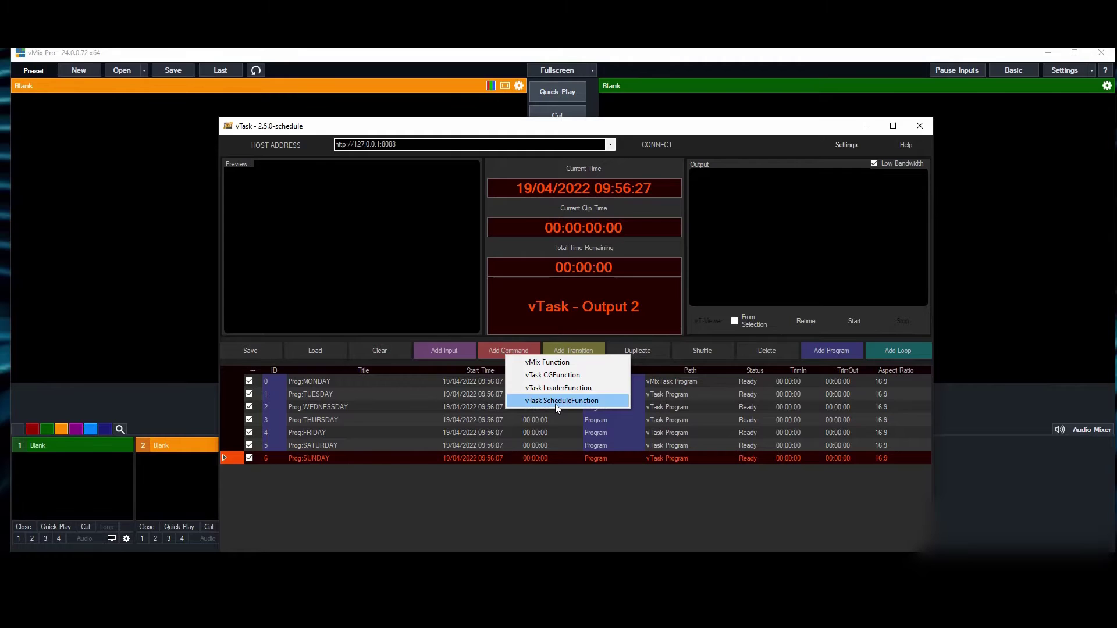
{"action": "left_click", "coordinate": [562, 401]}
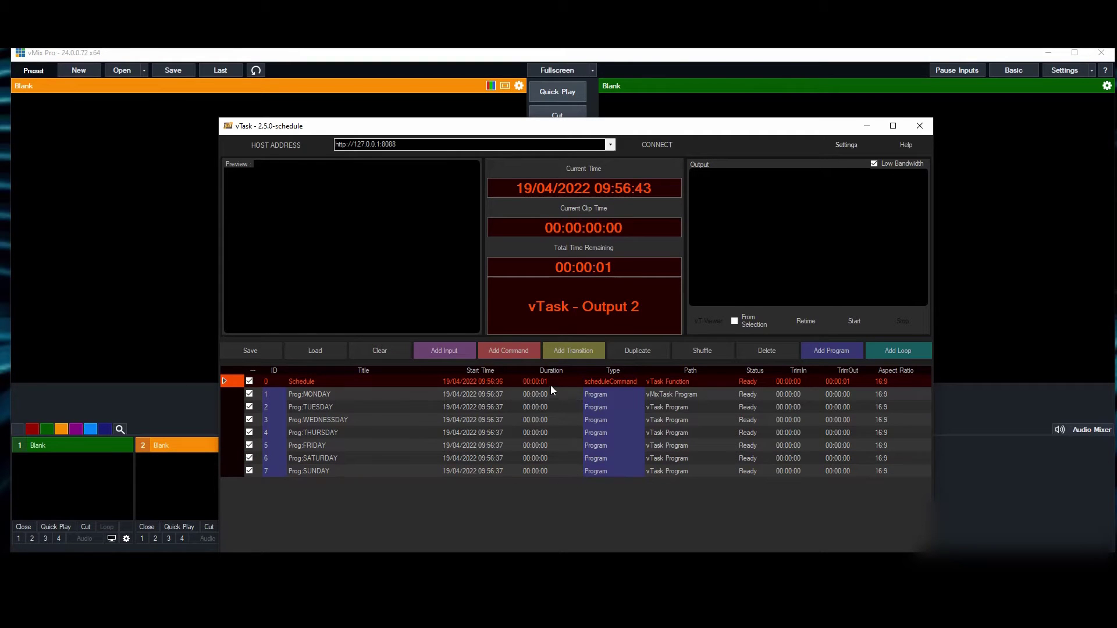
{"action": "left_click", "coordinate": [575, 379]}
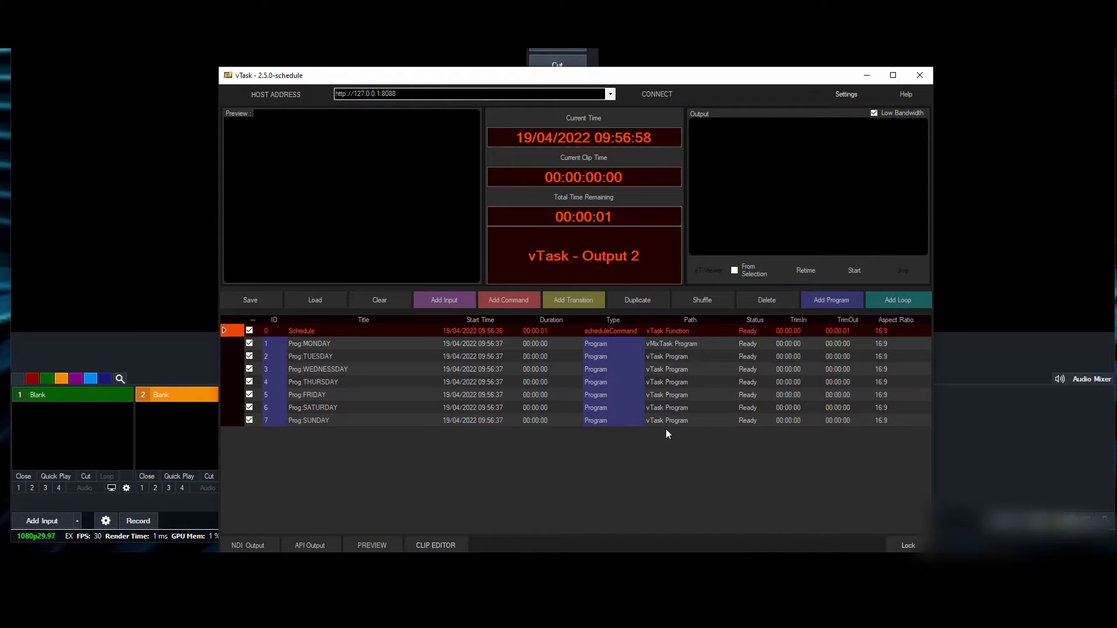
{"action": "left_click", "coordinate": [789, 268]}
{"action": "left_click", "coordinate": [603, 346]}
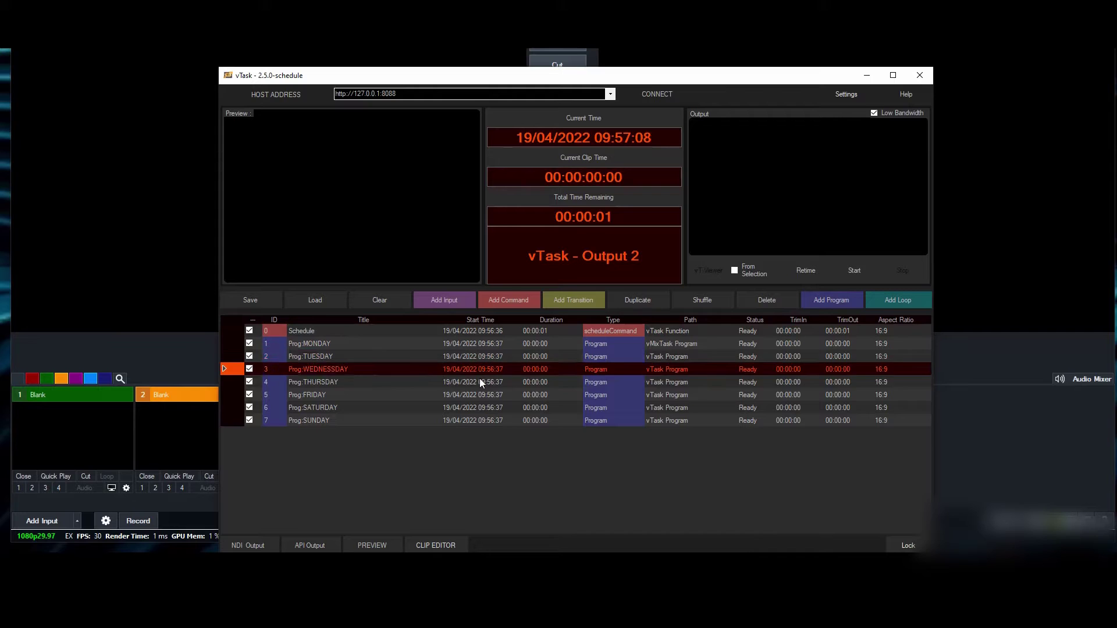
Set the Schedule command's repeat to every 1 Day and confirm it
{"action": "double_click", "coordinate": [609, 330]}
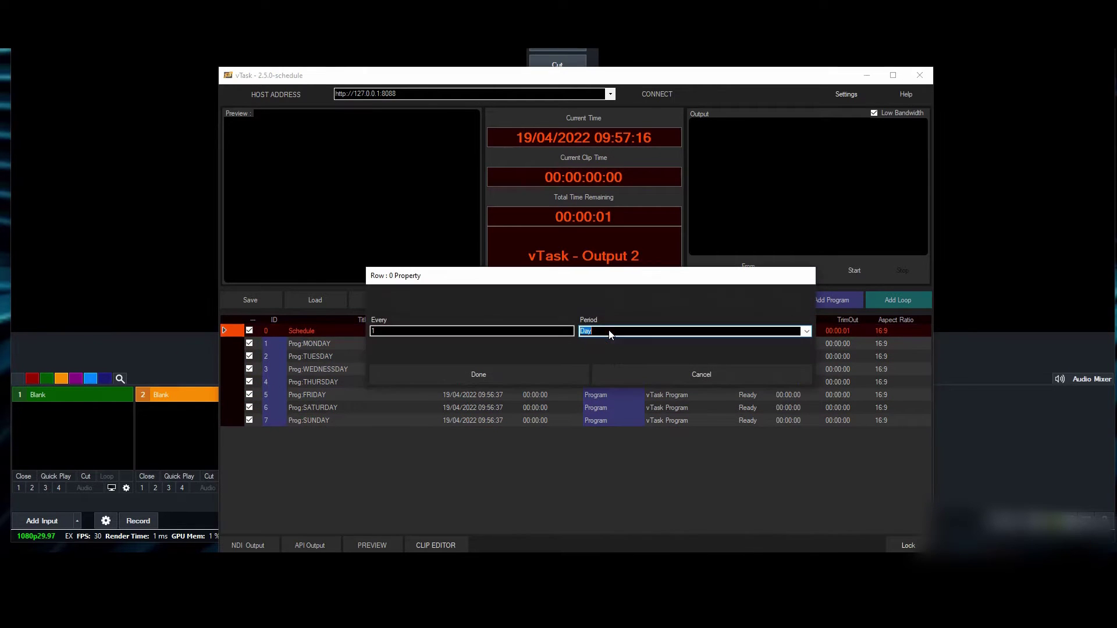
{"action": "left_click", "coordinate": [416, 332]}
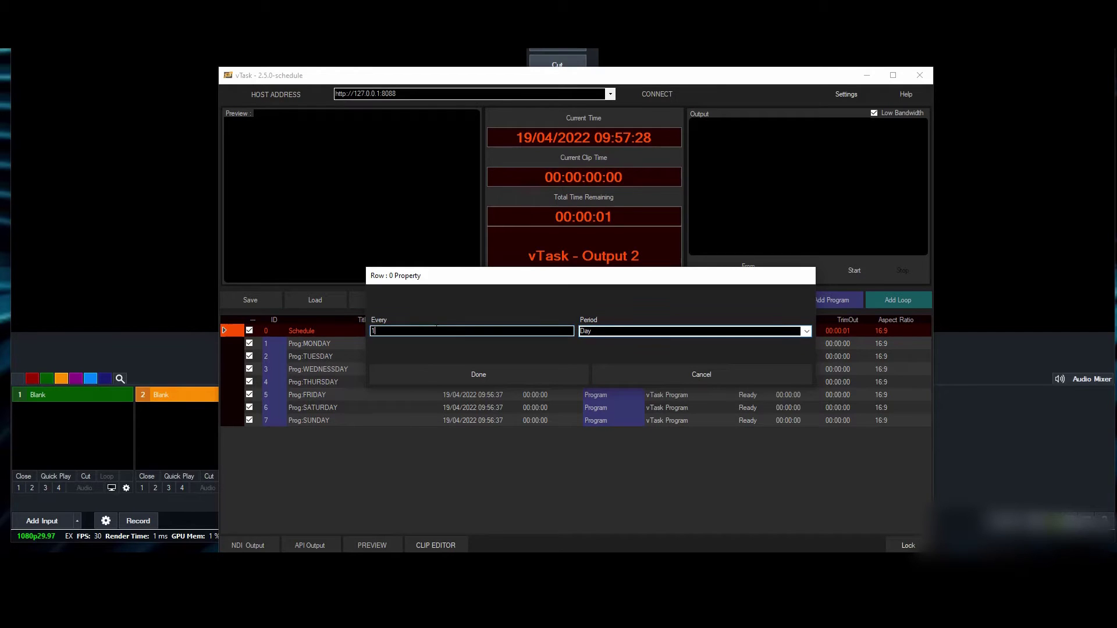
{"action": "left_click", "coordinate": [543, 375]}
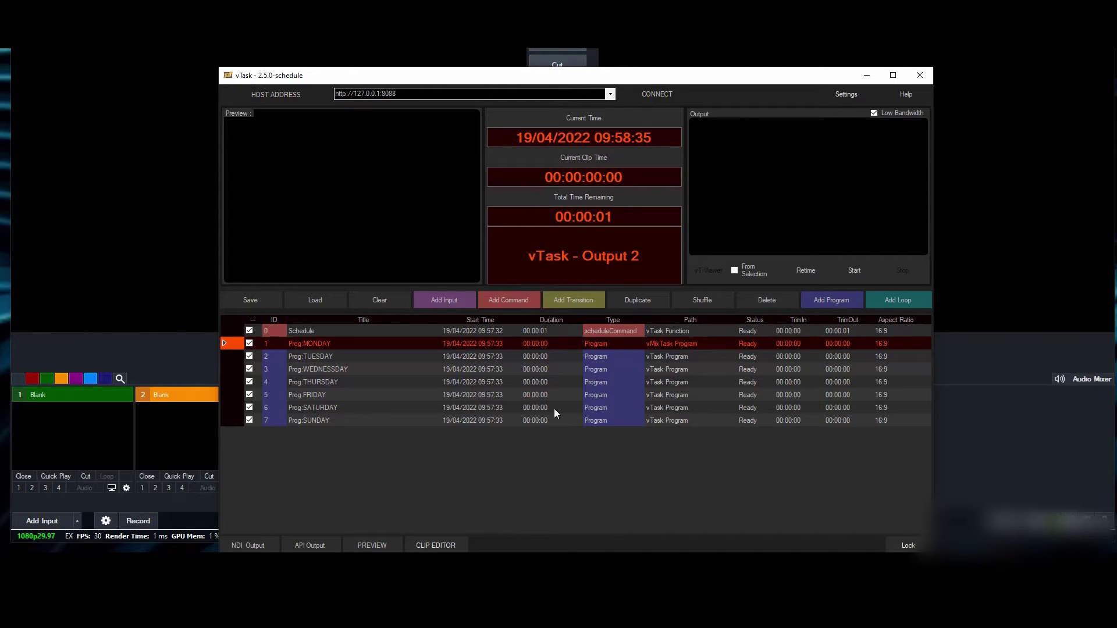
{"action": "left_click", "coordinate": [476, 355]}
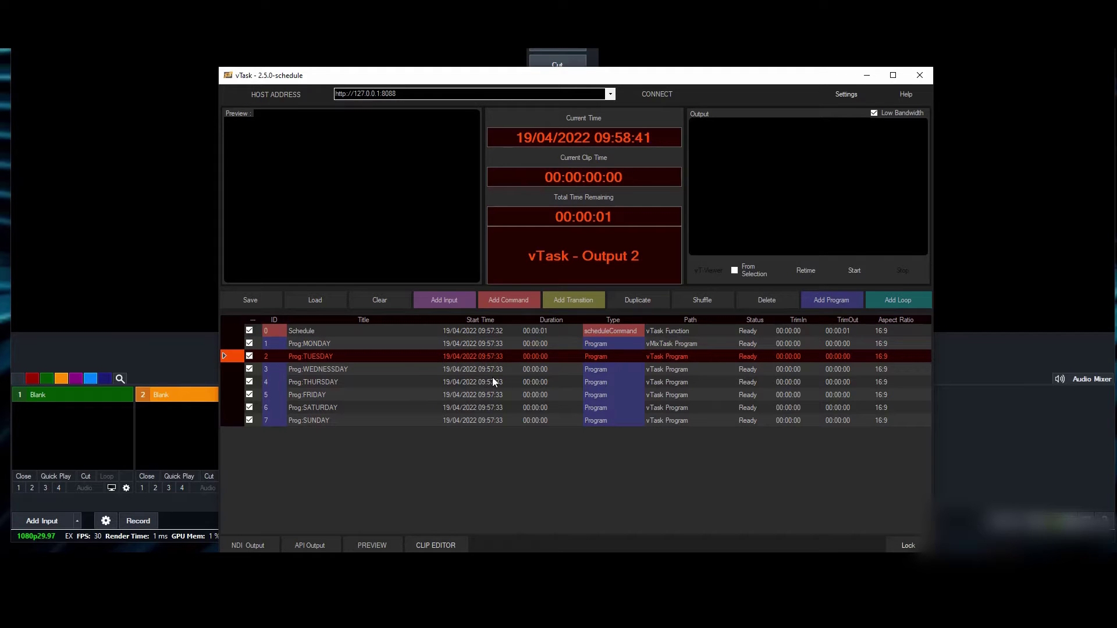
{"action": "double_click", "coordinate": [620, 328]}
{"action": "left_click", "coordinate": [609, 332]}
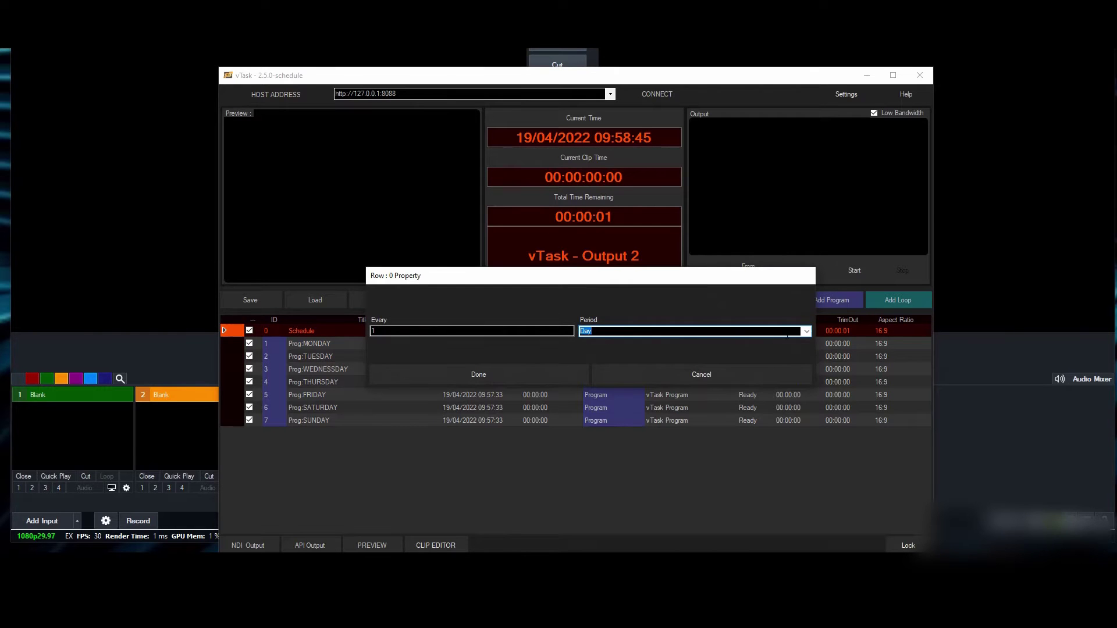
{"action": "left_click", "coordinate": [533, 370]}
{"action": "left_click", "coordinate": [487, 347]}
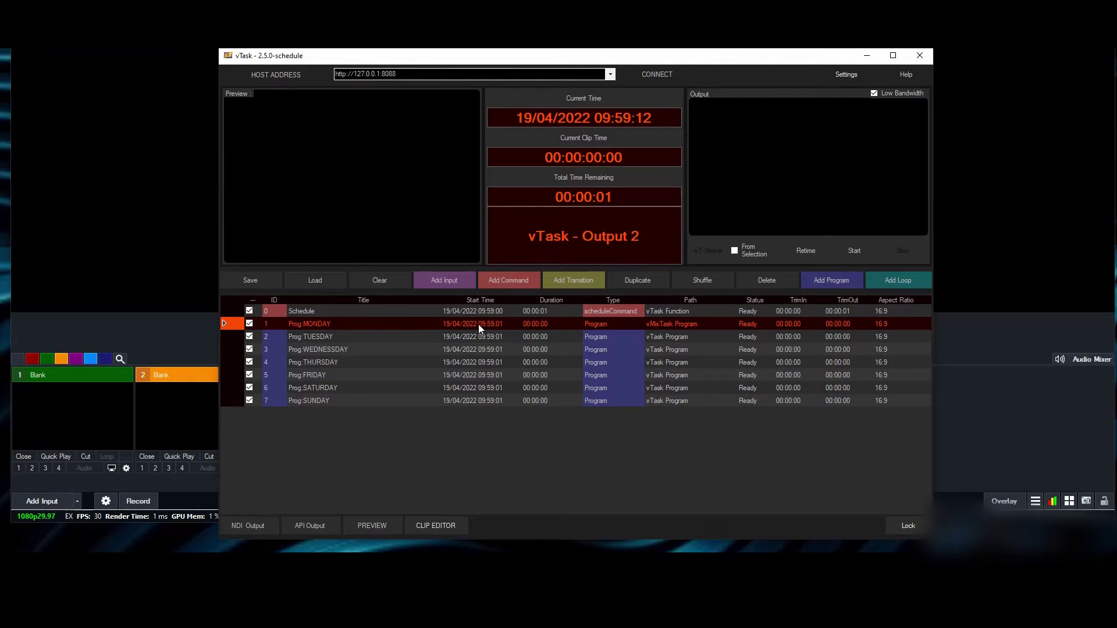
Give Prog:MONDAY a 25 April 2022 start date and set Retime to Schedule
{"action": "double_click", "coordinate": [478, 323]}
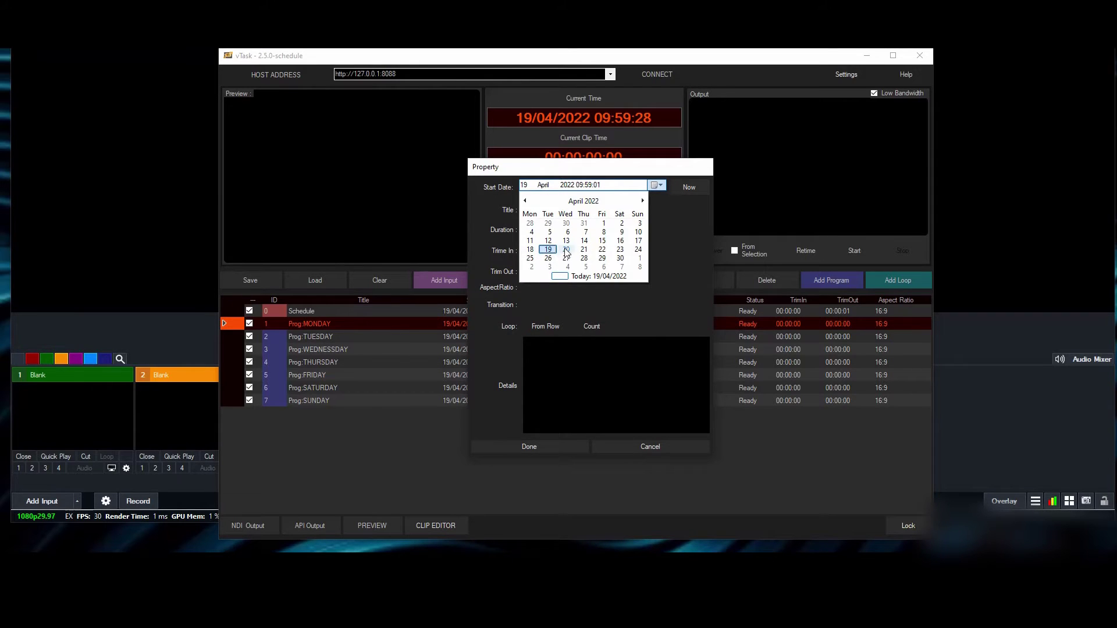
{"action": "left_click", "coordinate": [530, 259]}
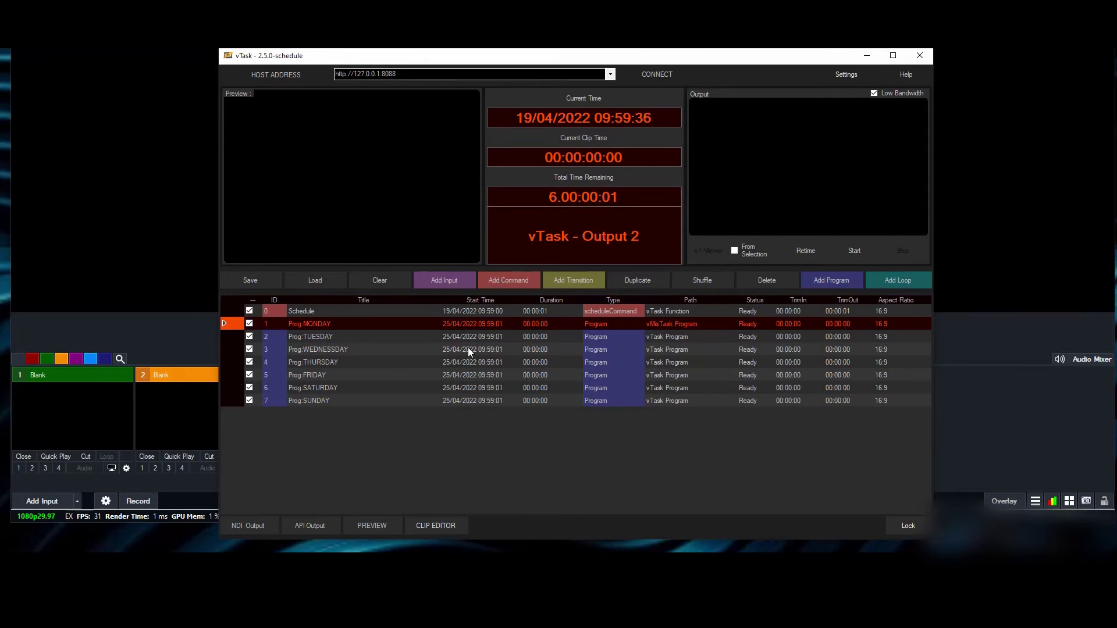
{"action": "left_click", "coordinate": [806, 251]}
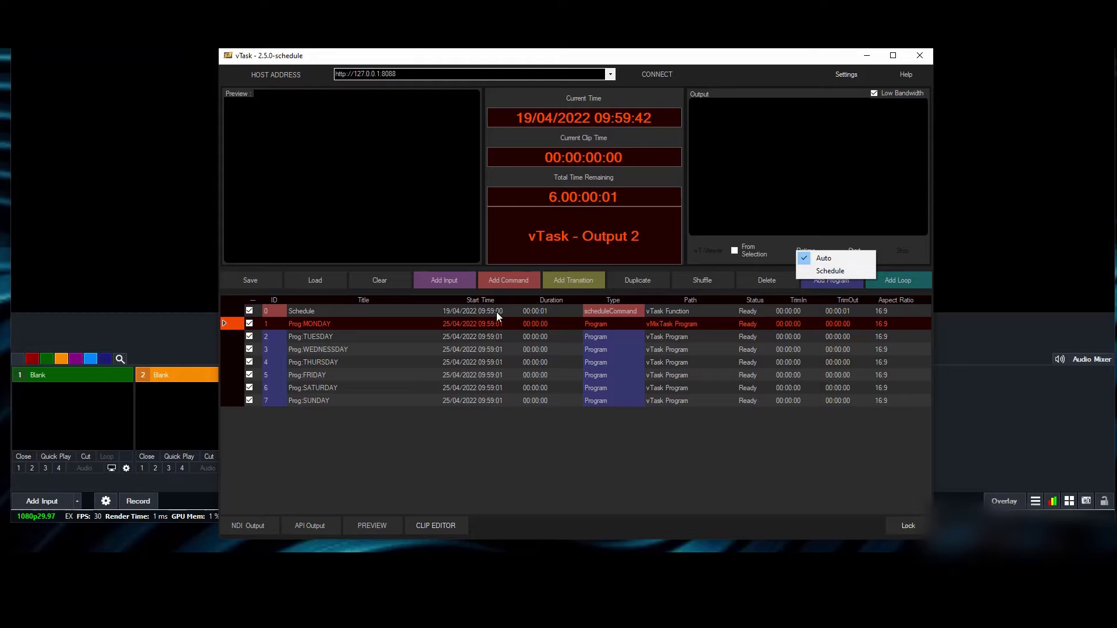
{"action": "left_click", "coordinate": [820, 271]}
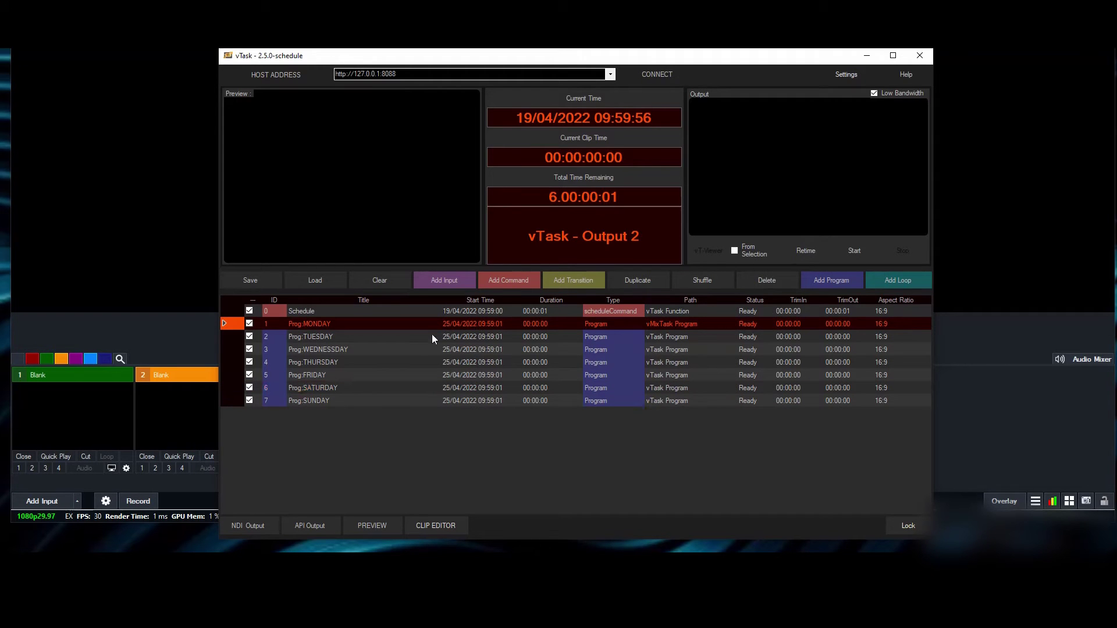
Adjust the MONDAY program's start time fields, setting minutes to 00, and apply
{"action": "double_click", "coordinate": [470, 330]}
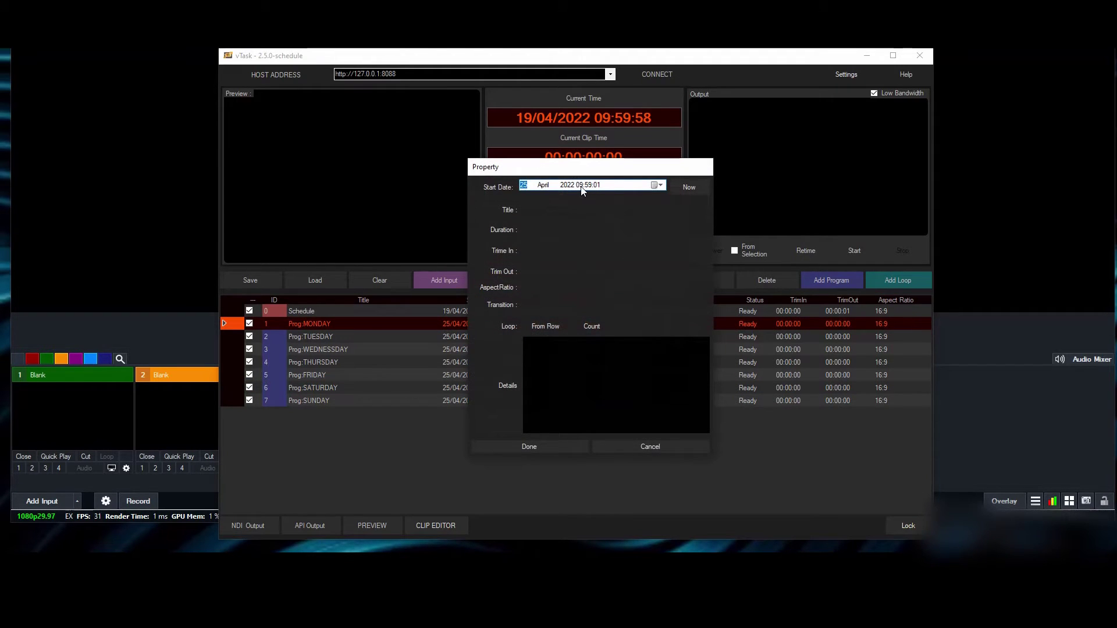
{"action": "left_click", "coordinate": [581, 185]}
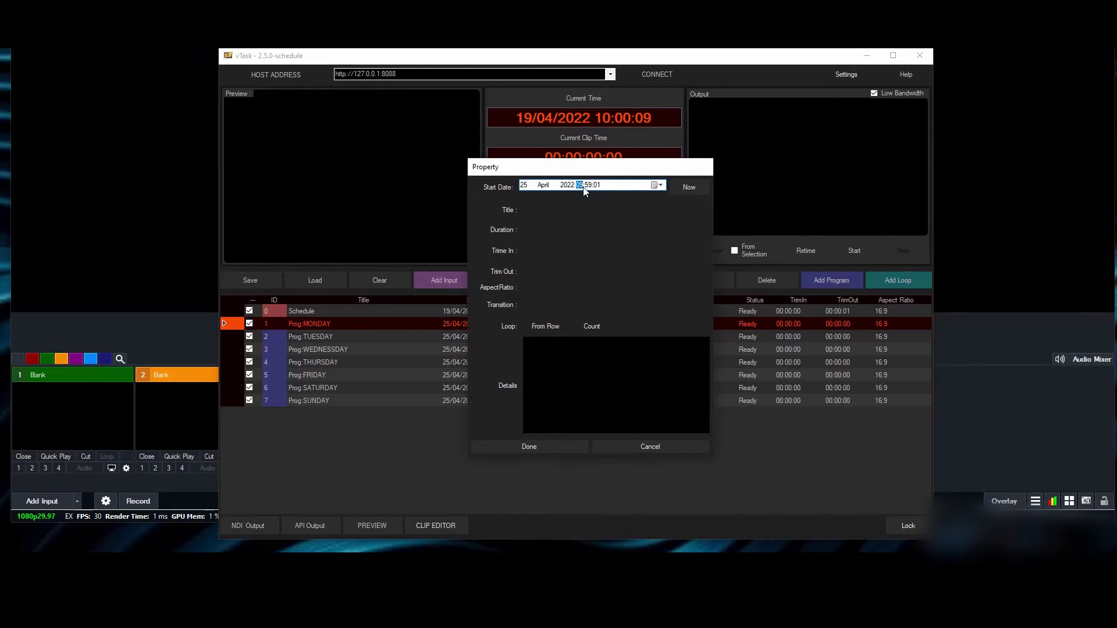
{"action": "left_click", "coordinate": [573, 185]}
{"action": "left_click", "coordinate": [581, 186]}
{"action": "type", "text": "17"}
{"action": "type", "text": "20"}
{"action": "key", "text": "Up"}
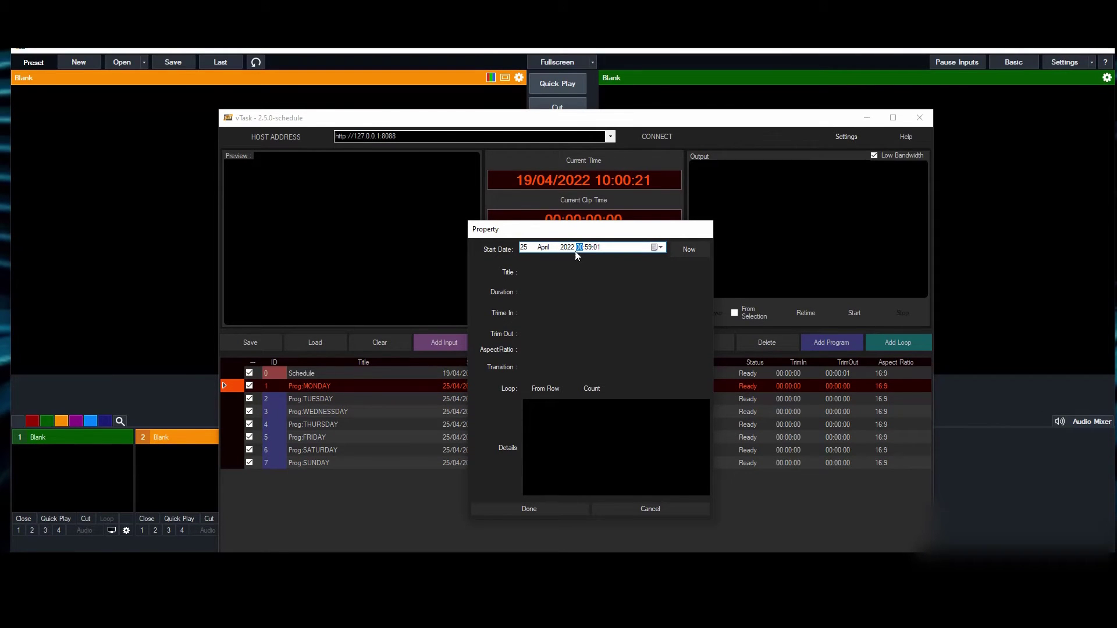
{"action": "type", "text": "13"}
{"action": "left_click", "coordinate": [588, 249]}
{"action": "type", "text": "00"}
{"action": "key", "text": "Right"}
{"action": "type", "text": "00"}
{"action": "left_click", "coordinate": [582, 249]}
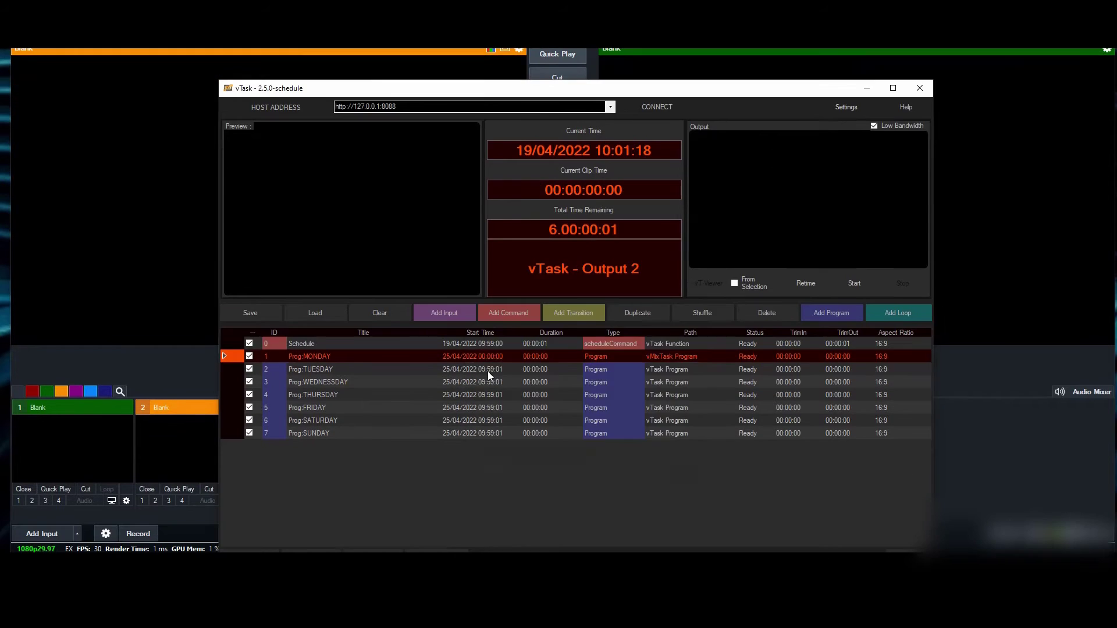
{"action": "left_click", "coordinate": [488, 371]}
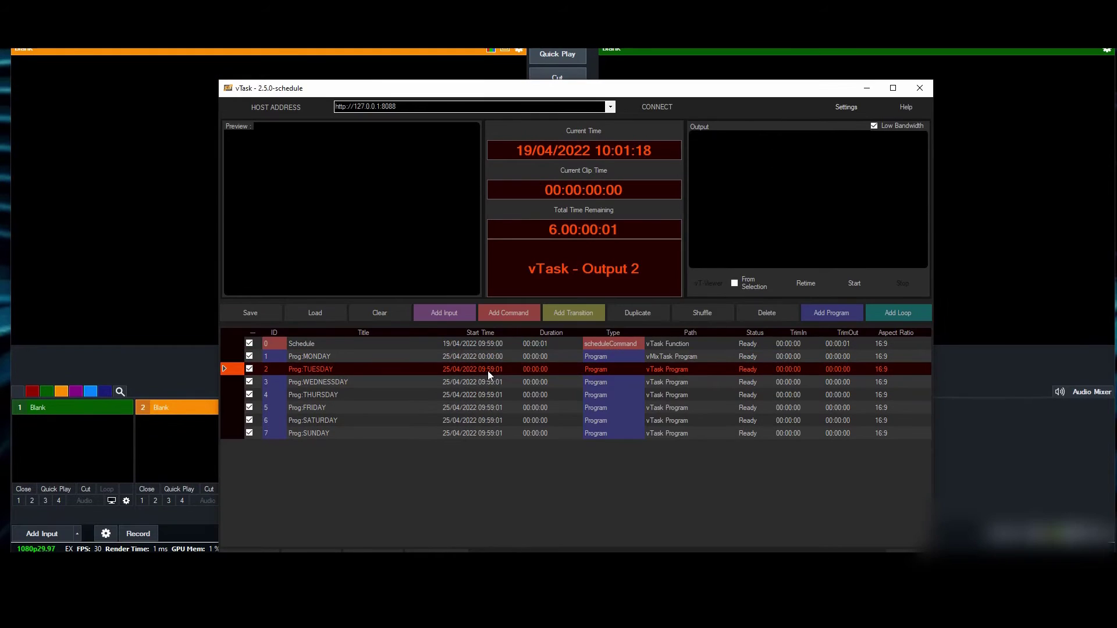
Date Wednesday 20 April 2022 at 00:00, then set Thursday through Sunday likewise
{"action": "double_click", "coordinate": [487, 371]}
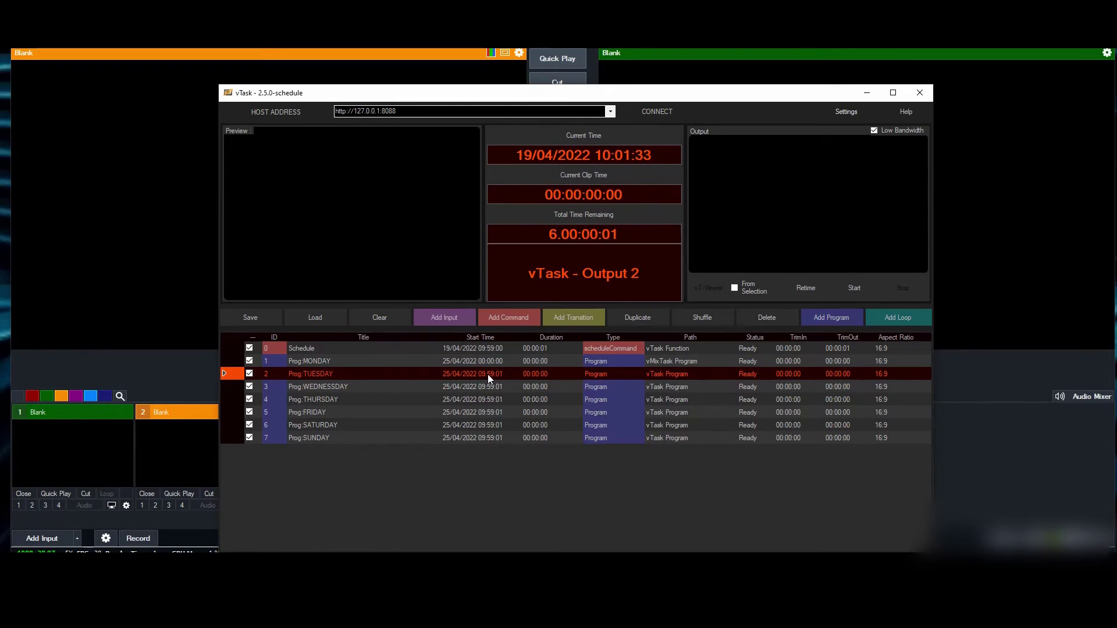
{"action": "double_click", "coordinate": [487, 374]}
{"action": "left_click", "coordinate": [580, 223]}
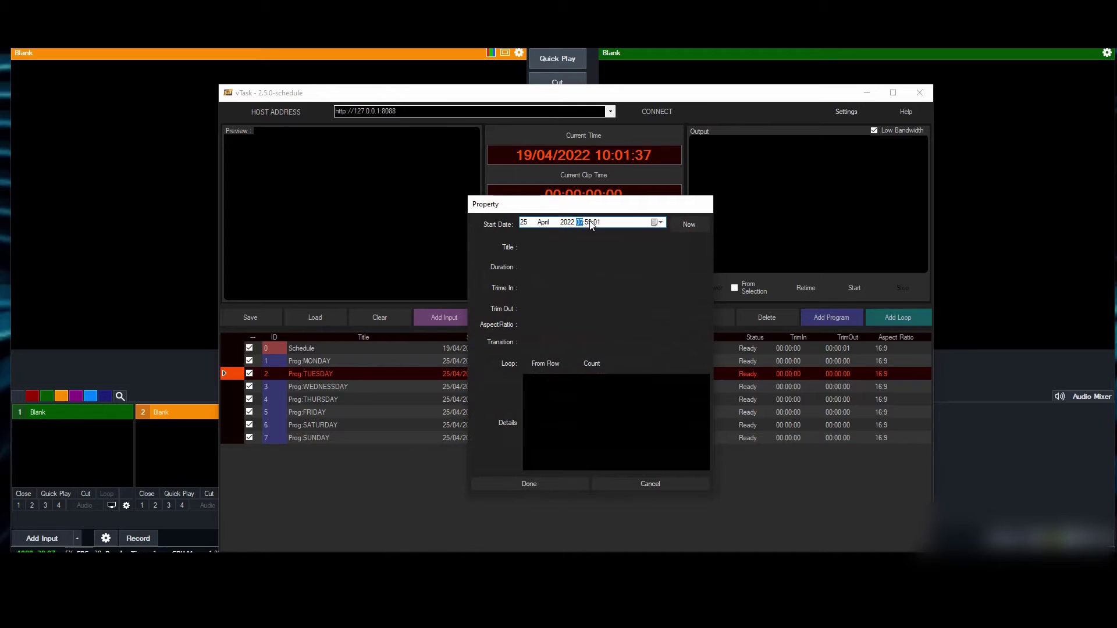
{"action": "left_click", "coordinate": [657, 222]}
{"action": "left_click", "coordinate": [567, 286]}
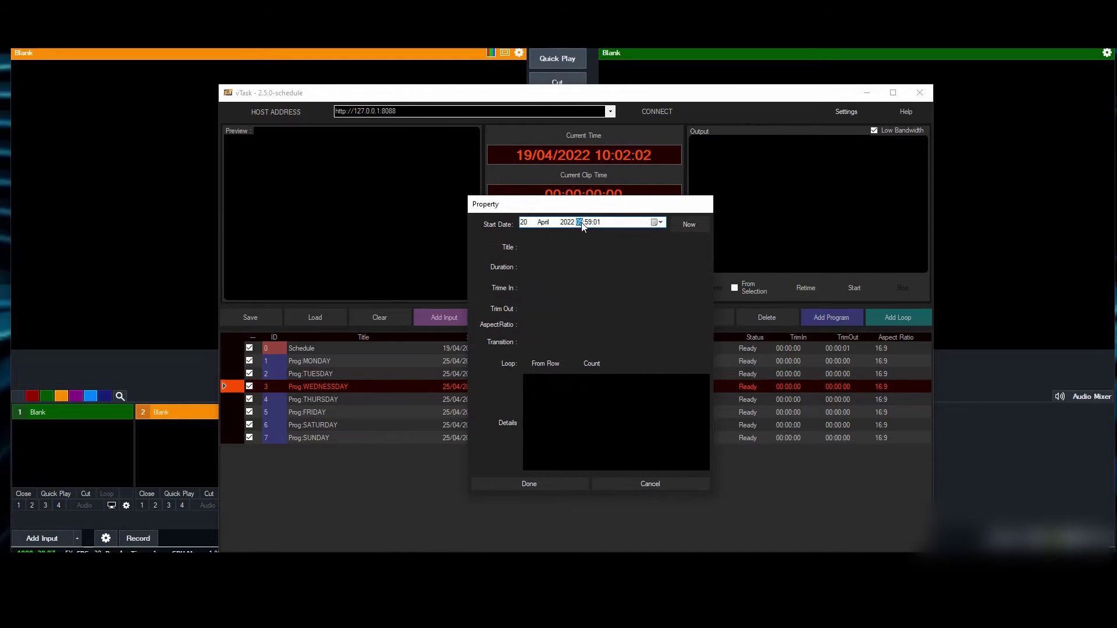
{"action": "left_click", "coordinate": [589, 223]}
{"action": "key", "text": "Return"}
{"action": "double_click", "coordinate": [464, 397]}
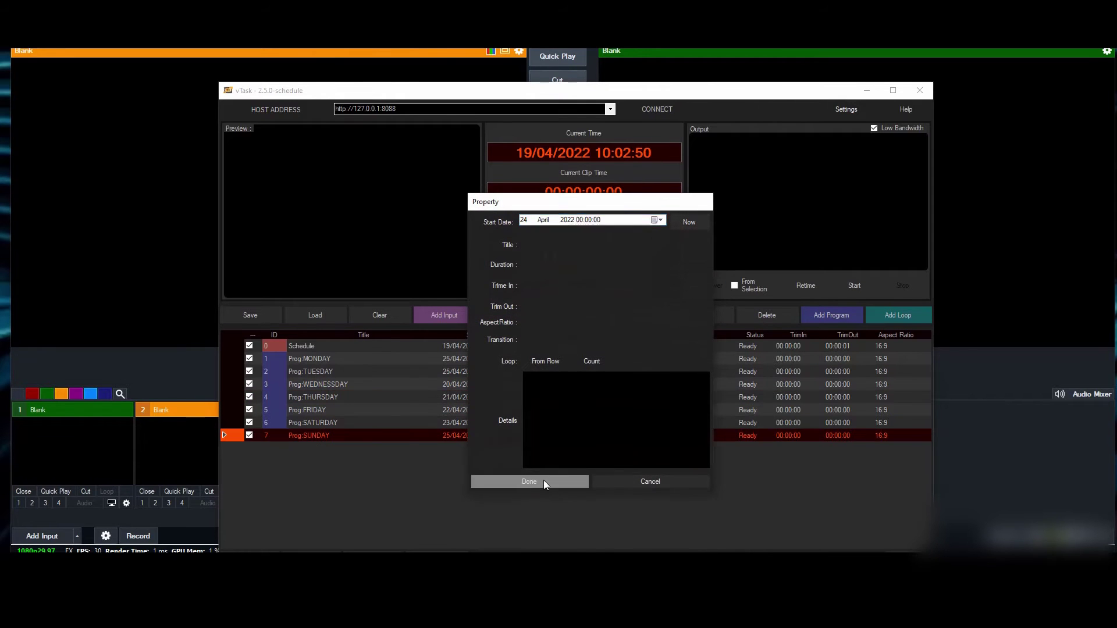
{"action": "left_click", "coordinate": [541, 482]}
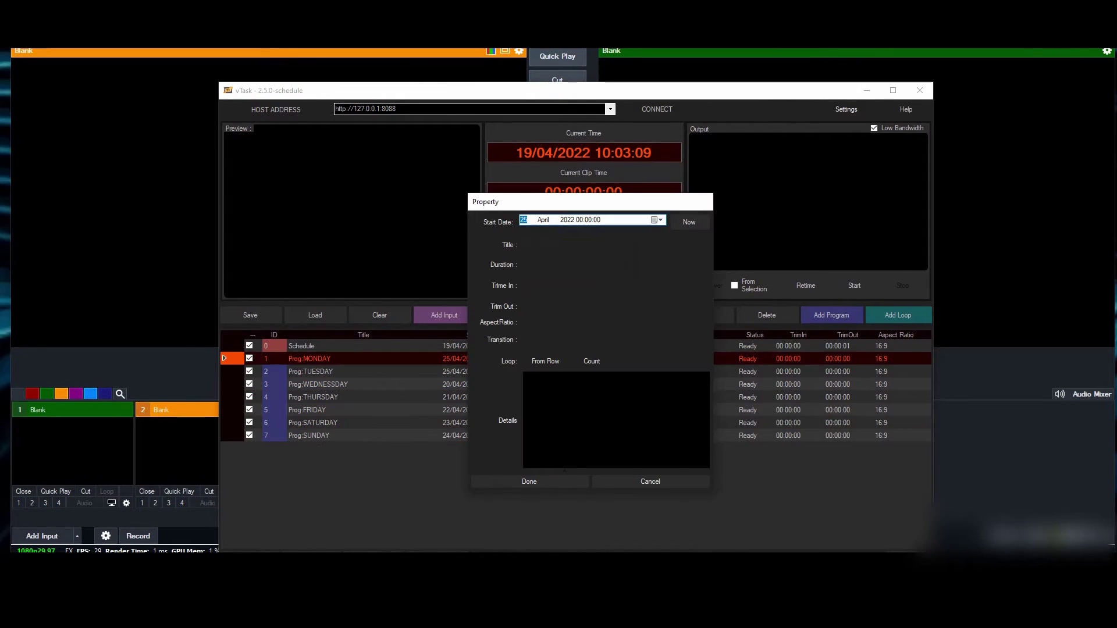
Change TUESDAY's start date to 19/04/2022 at 00:00:00 and reselect it
{"action": "left_click", "coordinate": [525, 479]}
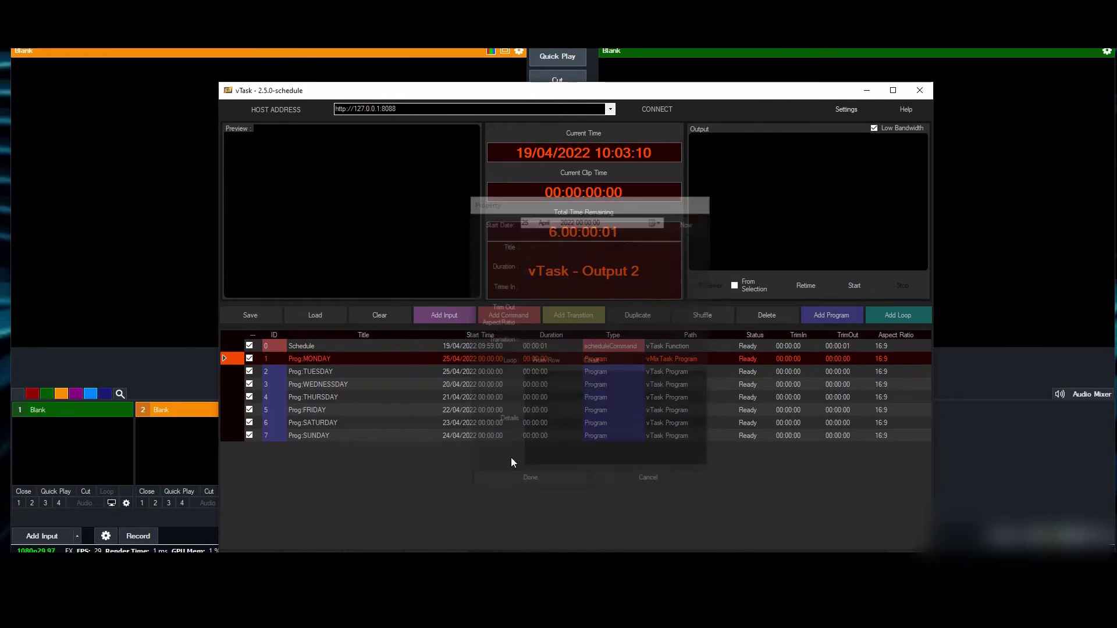
{"action": "left_click", "coordinate": [463, 374]}
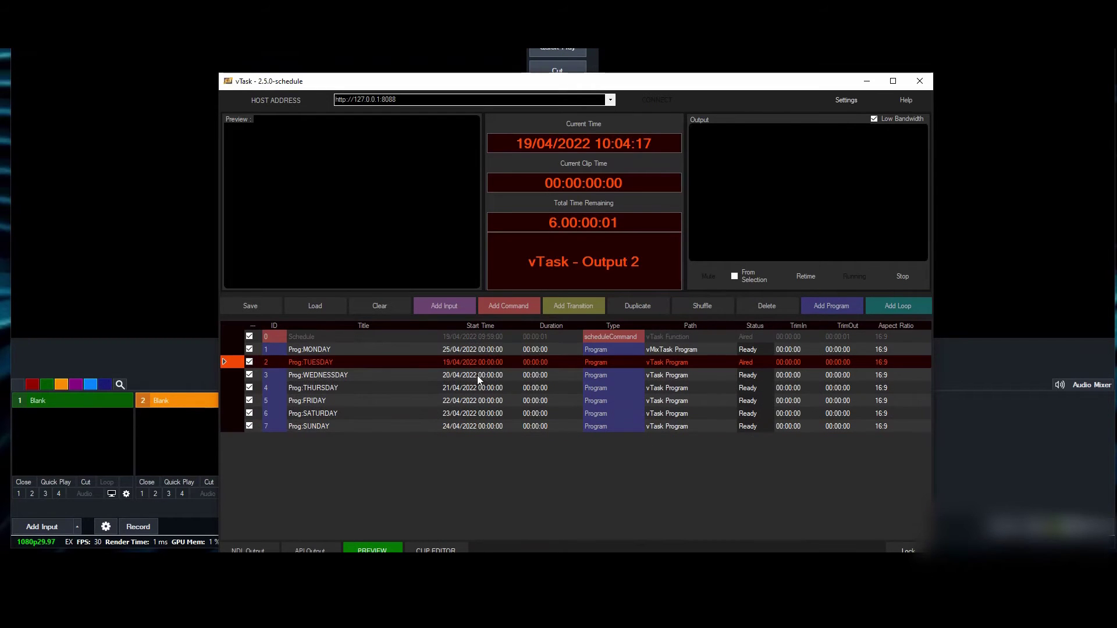
{"action": "left_click", "coordinate": [482, 380]}
{"action": "left_click", "coordinate": [484, 364]}
Add an input entry titled START at the beginning of Monday's playlist
{"action": "left_click", "coordinate": [657, 400]}
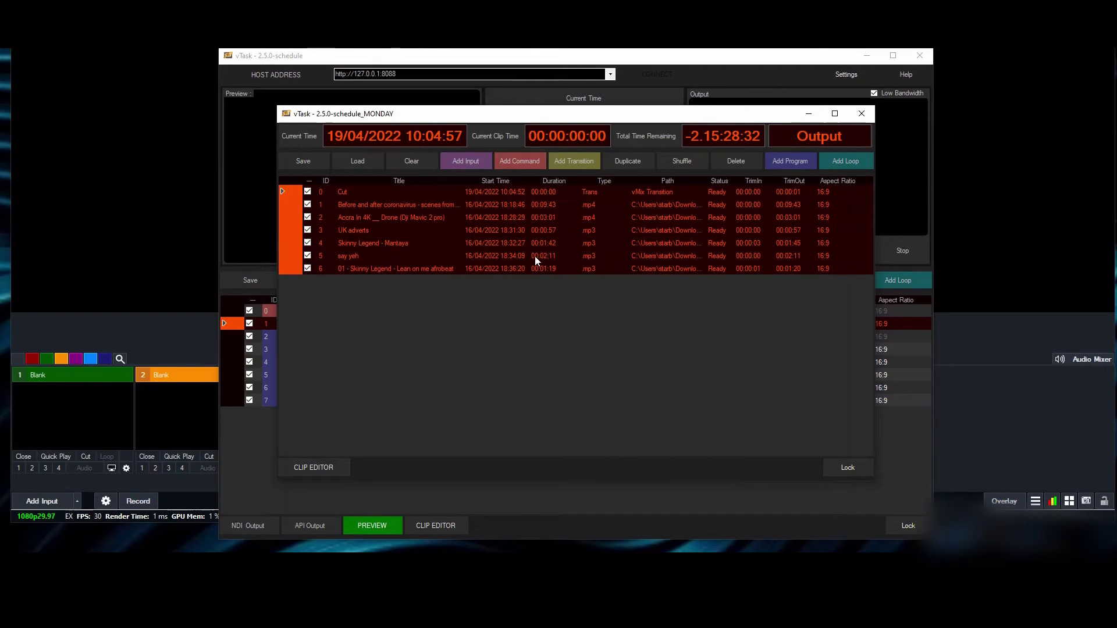
{"action": "left_click", "coordinate": [536, 256]}
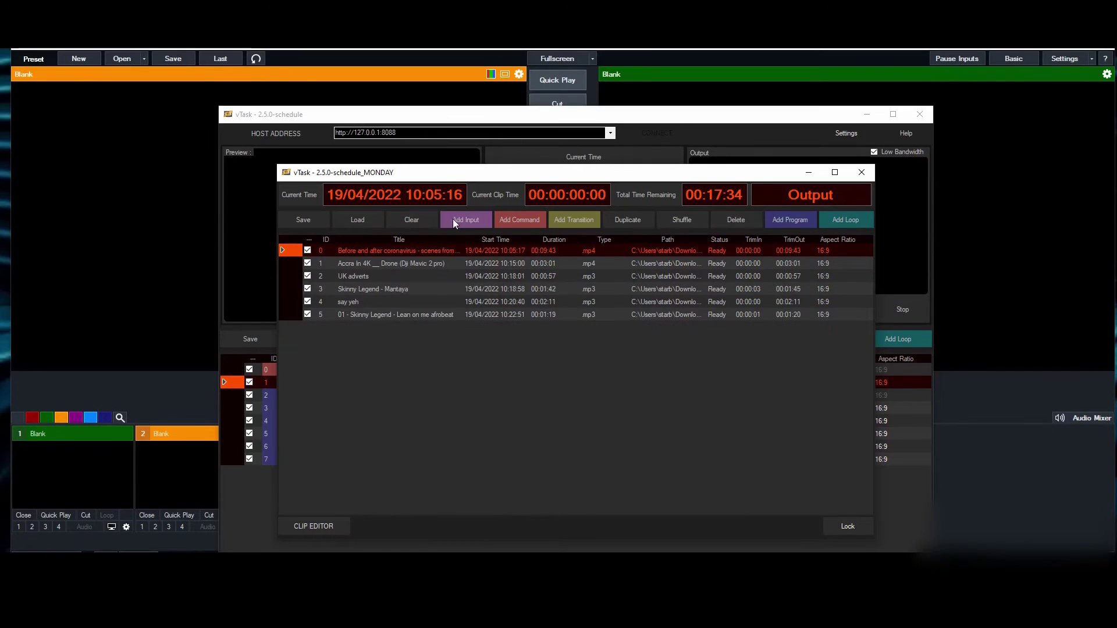
{"action": "left_click", "coordinate": [457, 219]}
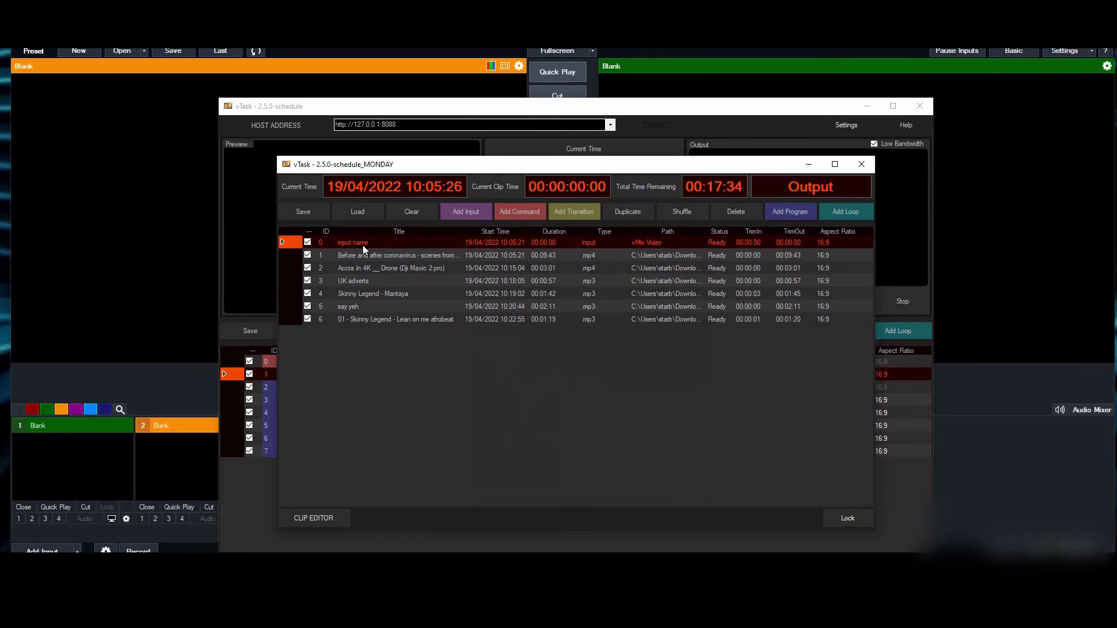
{"action": "double_click", "coordinate": [364, 246]}
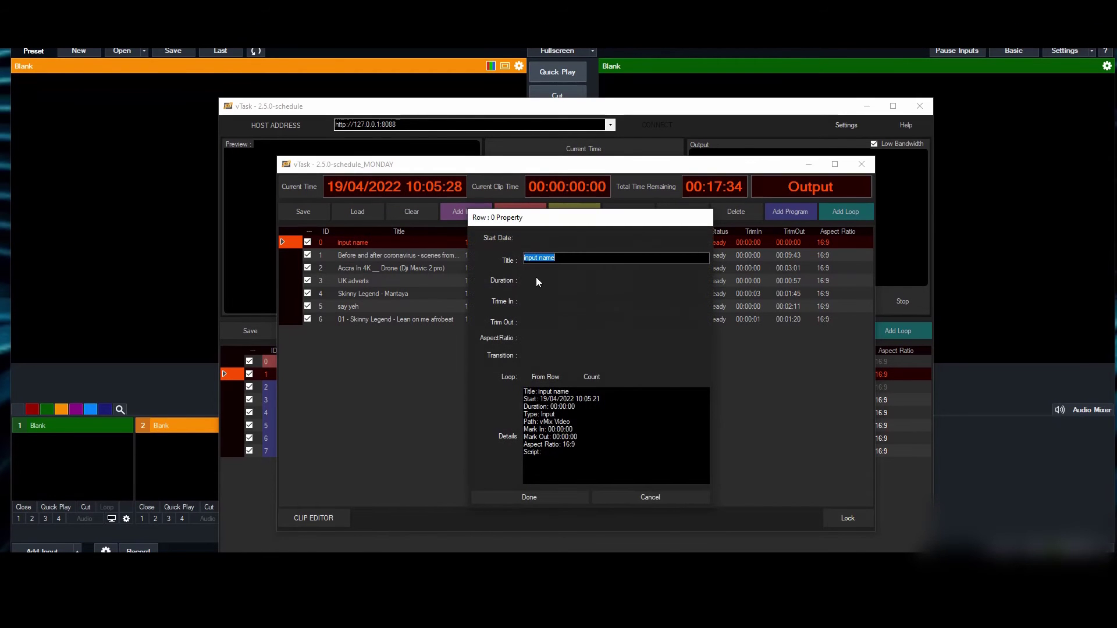
{"action": "type", "text": "S"}
{"action": "type", "text": "A"}
{"action": "type", "text": "ART"}
{"action": "left_click", "coordinate": [539, 498]}
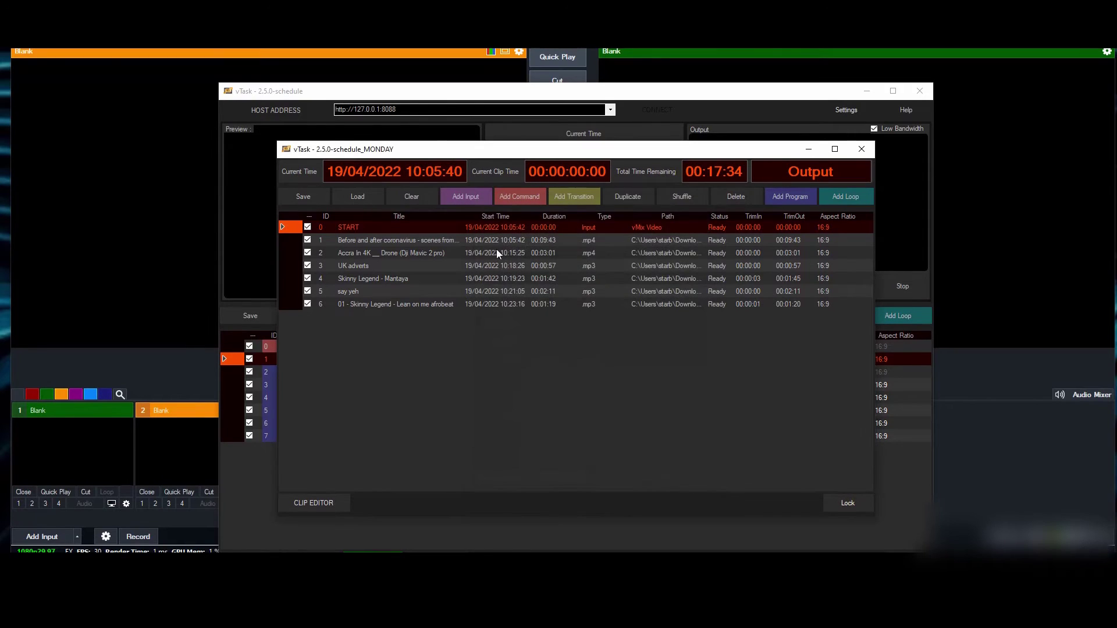
Append a second input entry at the playlist's end for END and check both entries
{"action": "left_click", "coordinate": [432, 247]}
{"action": "left_click", "coordinate": [447, 229]}
{"action": "left_click", "coordinate": [393, 241]}
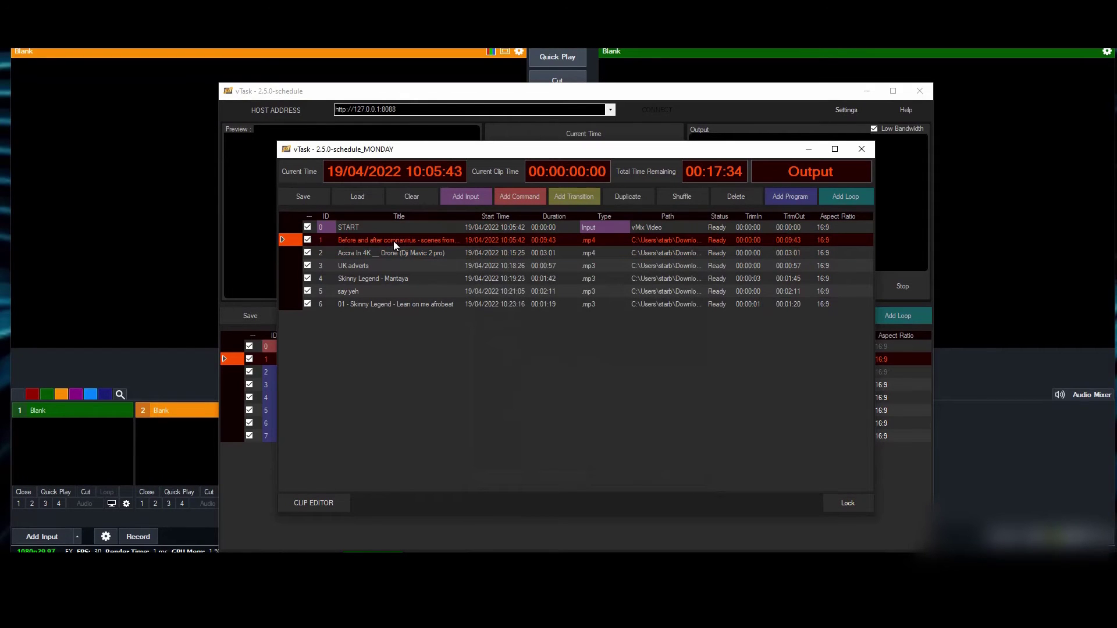
{"action": "left_click", "coordinate": [524, 303]}
{"action": "left_click", "coordinate": [472, 198]}
{"action": "left_click", "coordinate": [512, 204]}
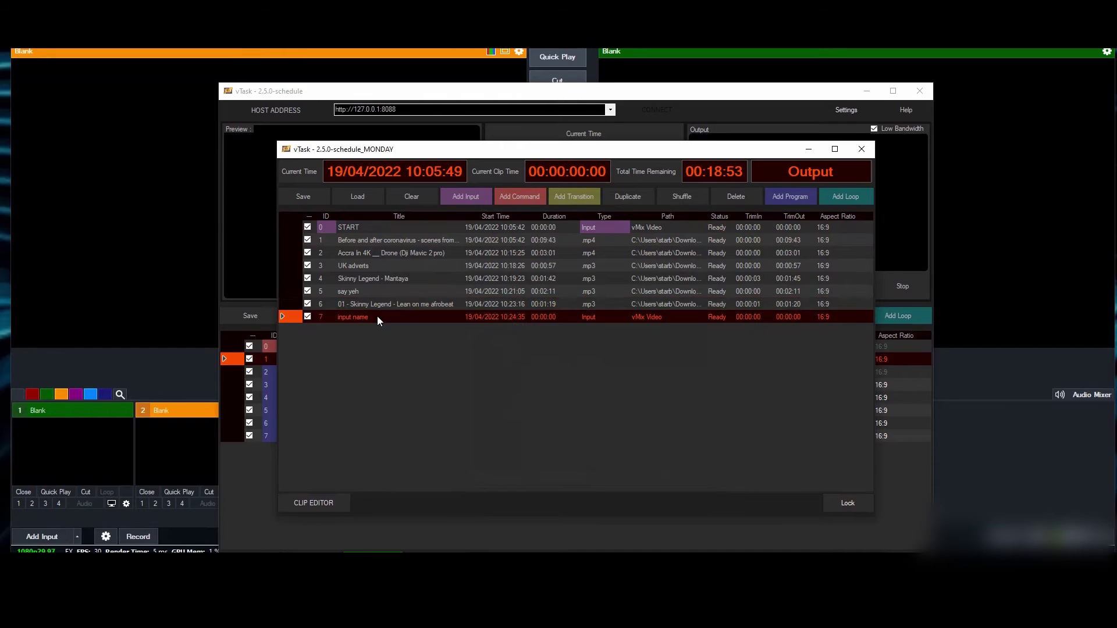
{"action": "double_click", "coordinate": [371, 316]}
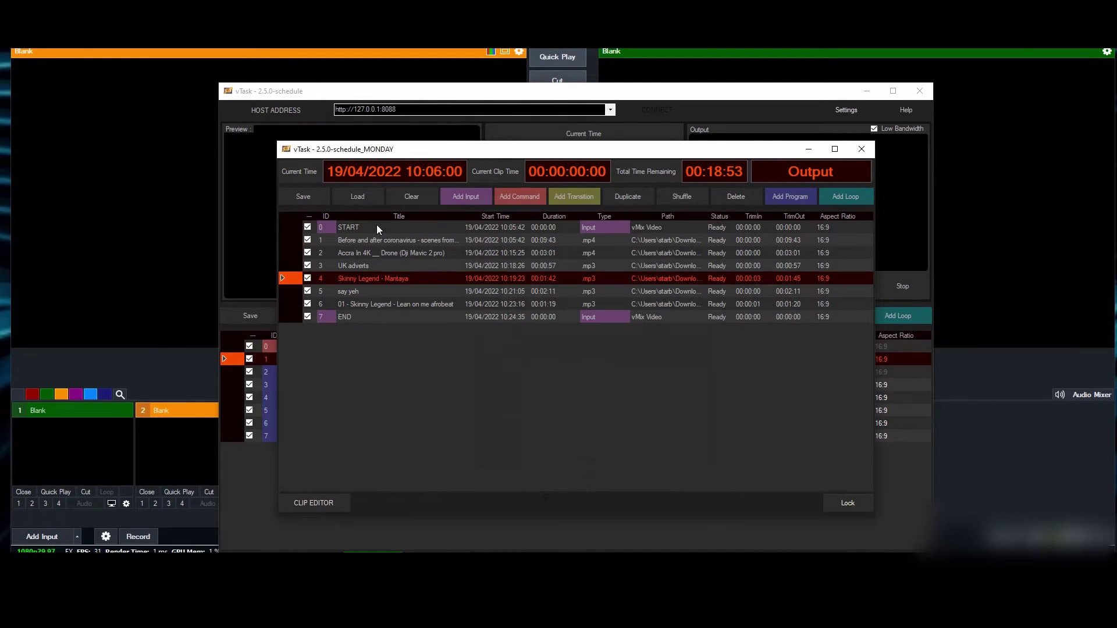
{"action": "left_click", "coordinate": [376, 225]}
{"action": "left_click", "coordinate": [375, 316]}
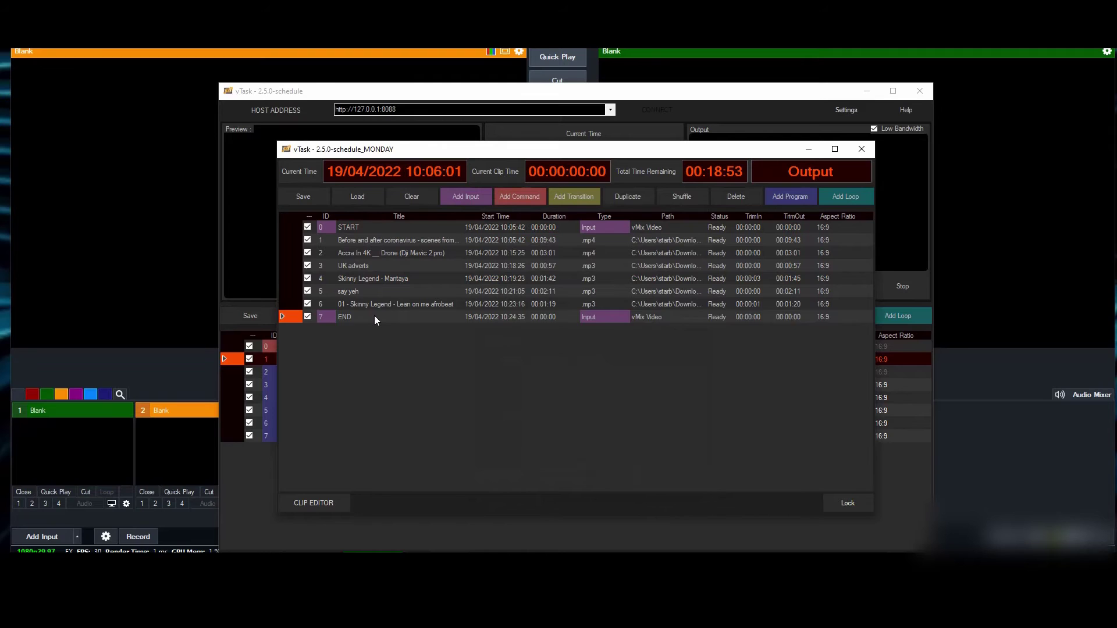
{"action": "key", "text": "Home"}
{"action": "left_click", "coordinate": [368, 311]}
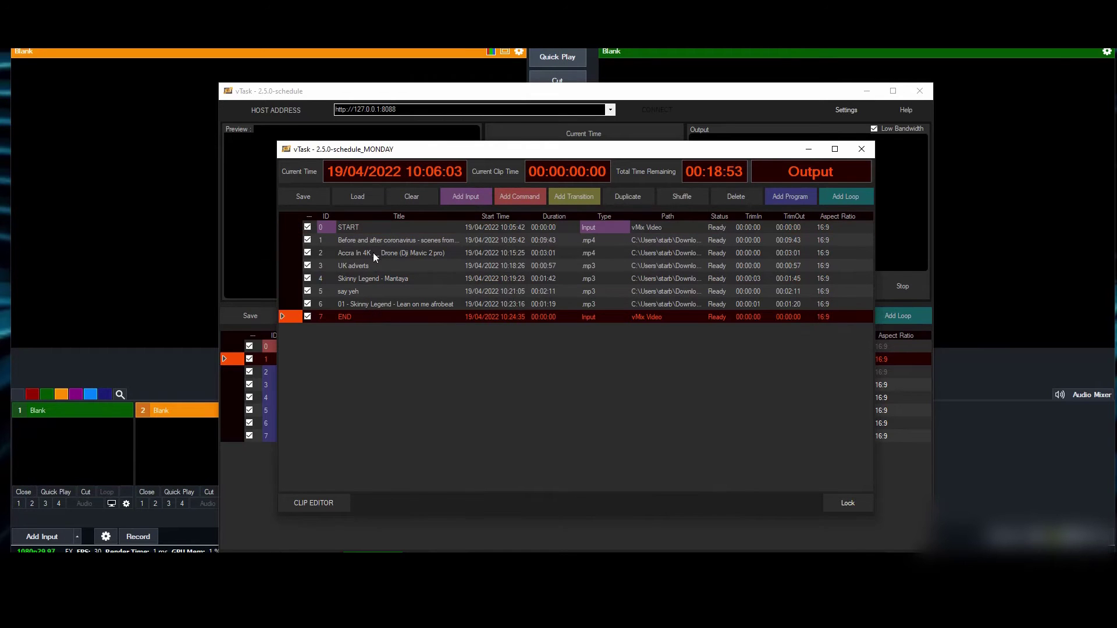
{"action": "left_click", "coordinate": [379, 227]}
Look inside Tuesday's playlist, then save the weekly schedule
{"action": "left_click", "coordinate": [375, 315]}
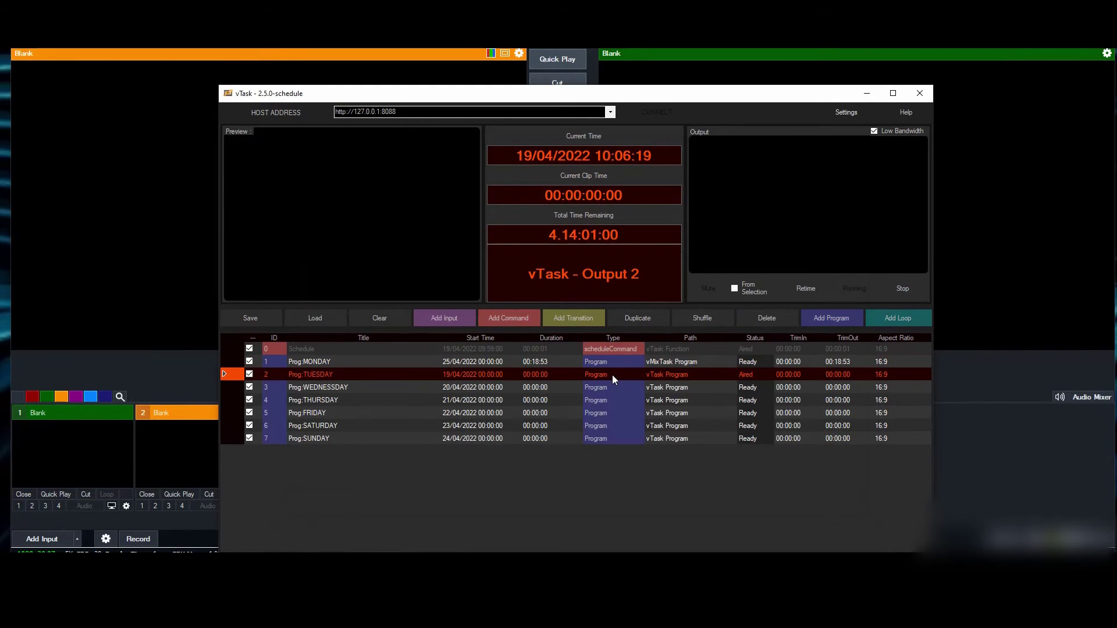
{"action": "double_click", "coordinate": [612, 375]}
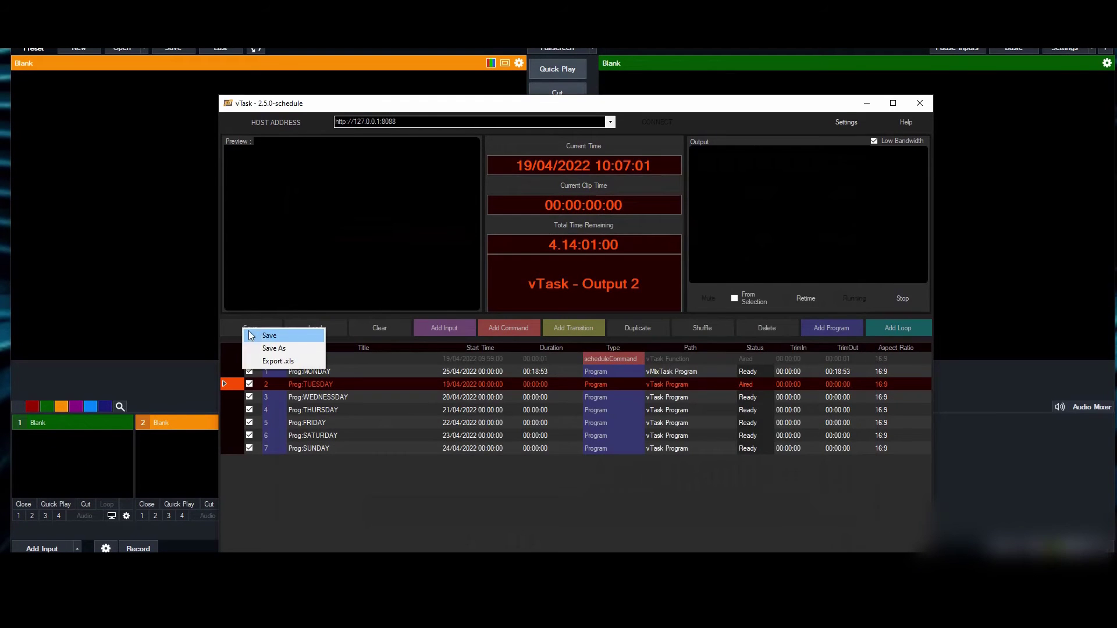
{"action": "left_click", "coordinate": [261, 333]}
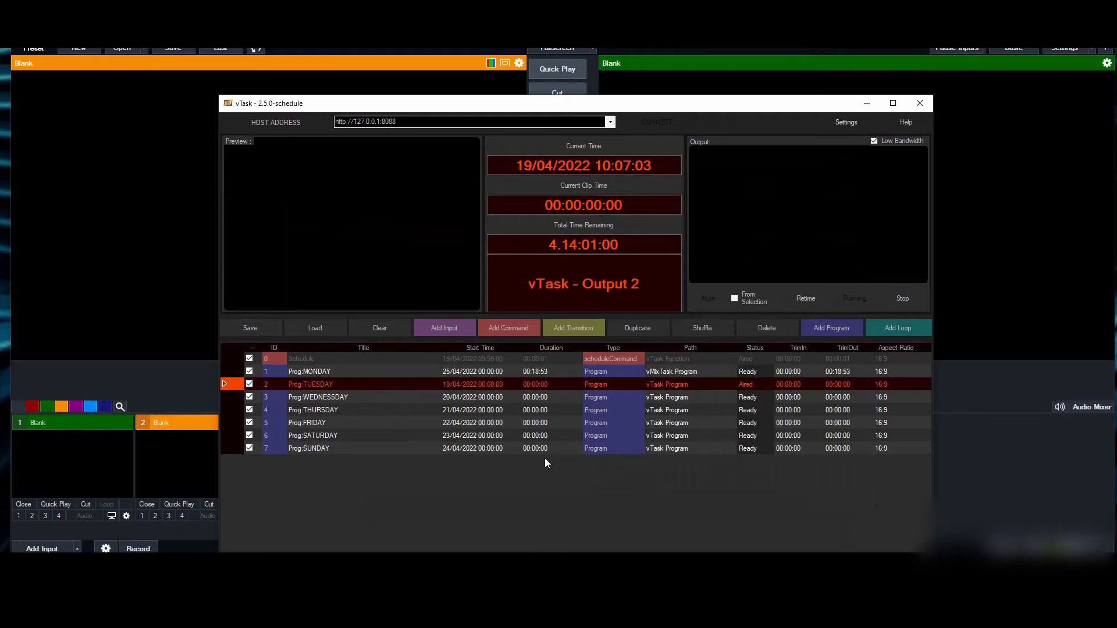
{"action": "left_click", "coordinate": [235, 327]}
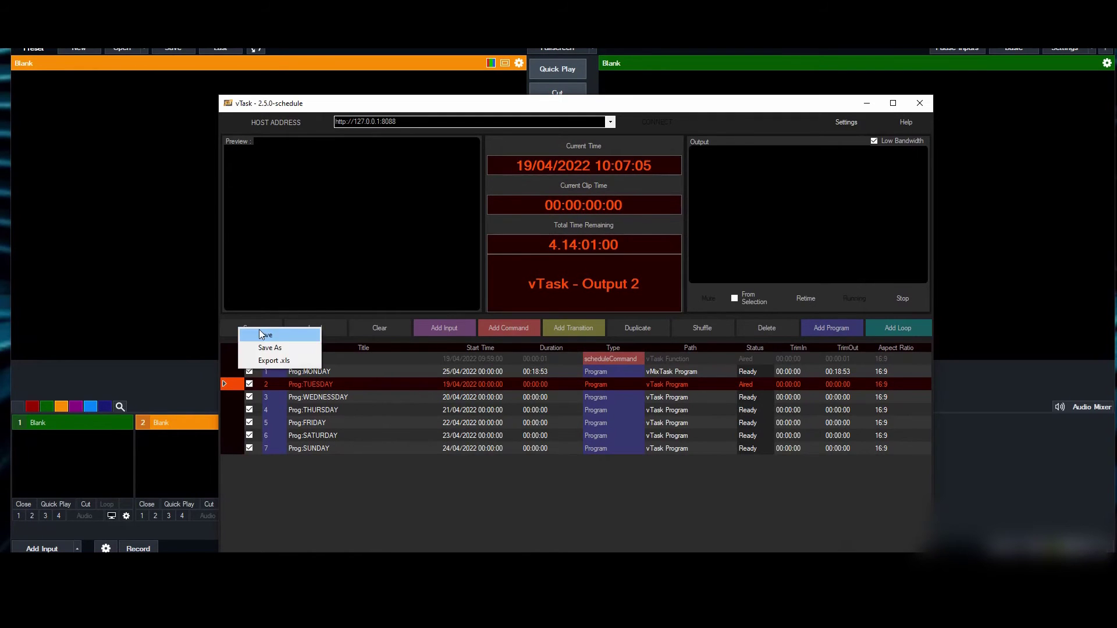
Reopen the MONDAY playlist, showing START, six clips and END at 00:18:53
{"action": "double_click", "coordinate": [524, 372]}
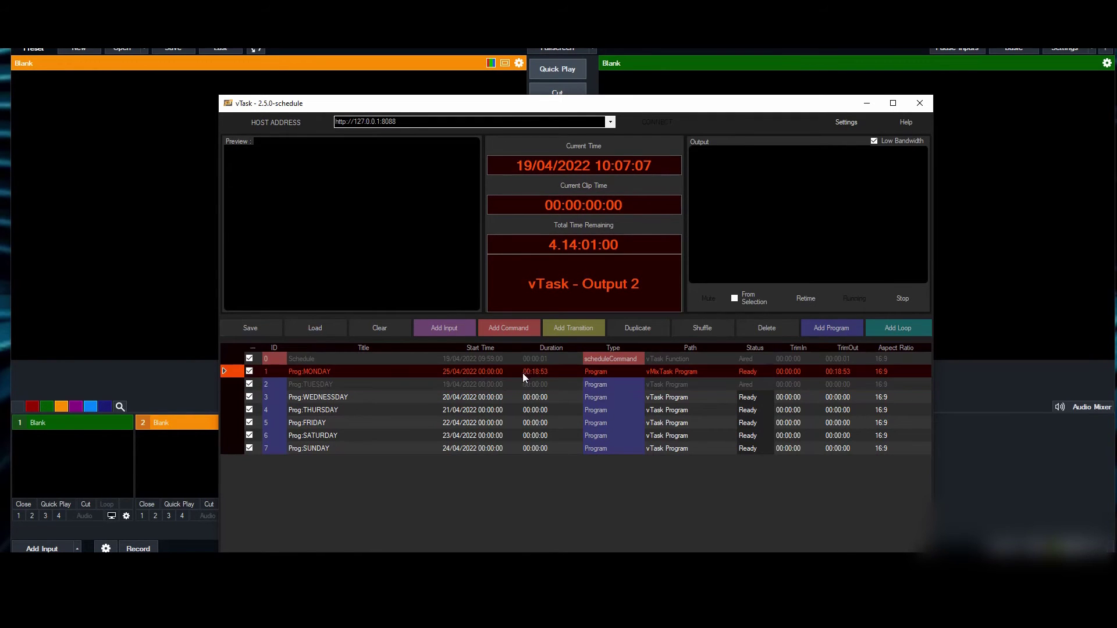
{"action": "double_click", "coordinate": [492, 397]}
{"action": "double_click", "coordinate": [485, 385]}
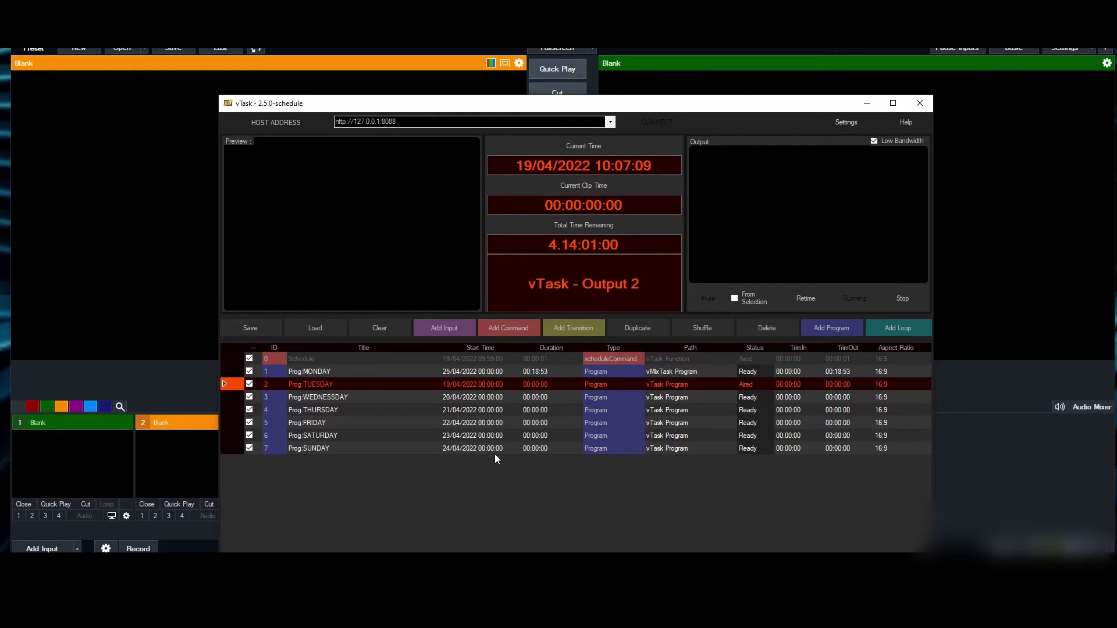
{"action": "double_click", "coordinate": [602, 373]}
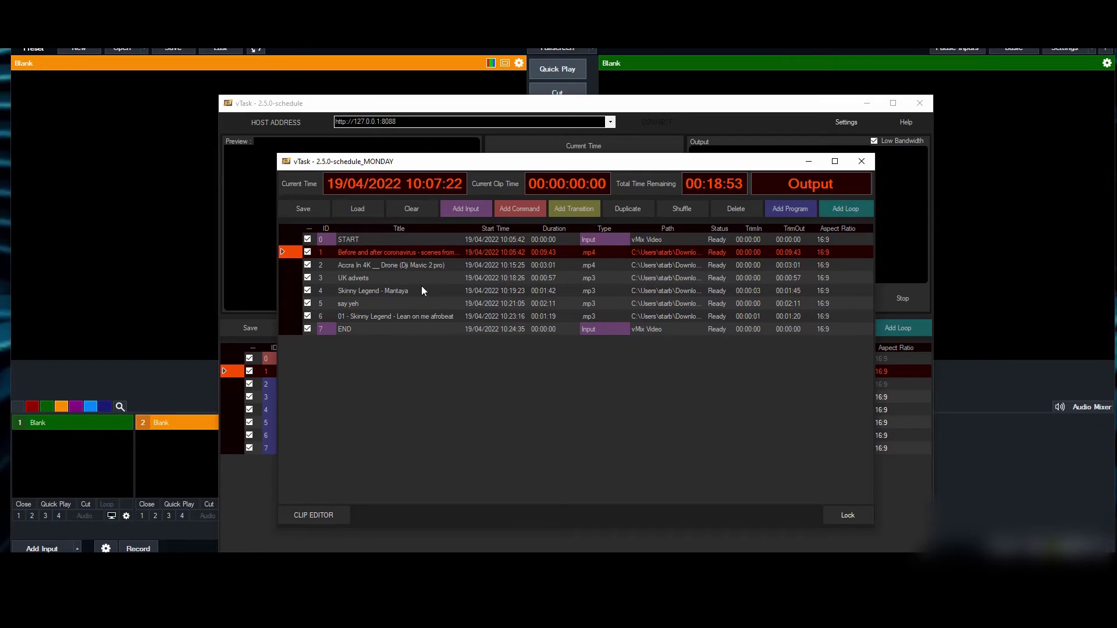
Close the MONDAY playlist window, reopening and closing it once more
{"action": "left_click", "coordinate": [320, 211]}
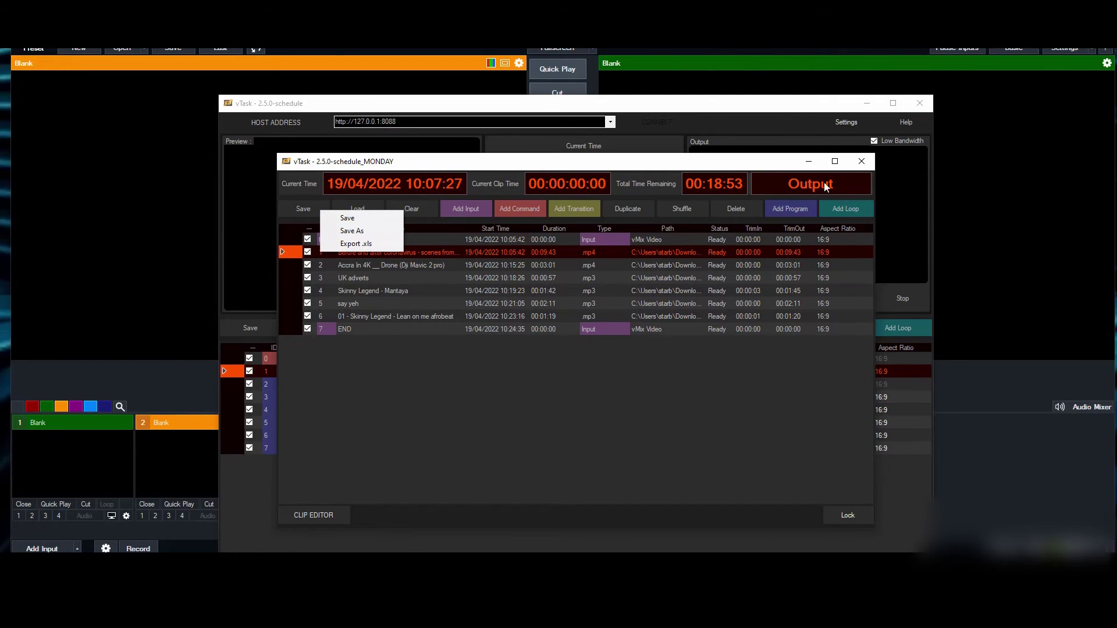
{"action": "left_click", "coordinate": [862, 161]}
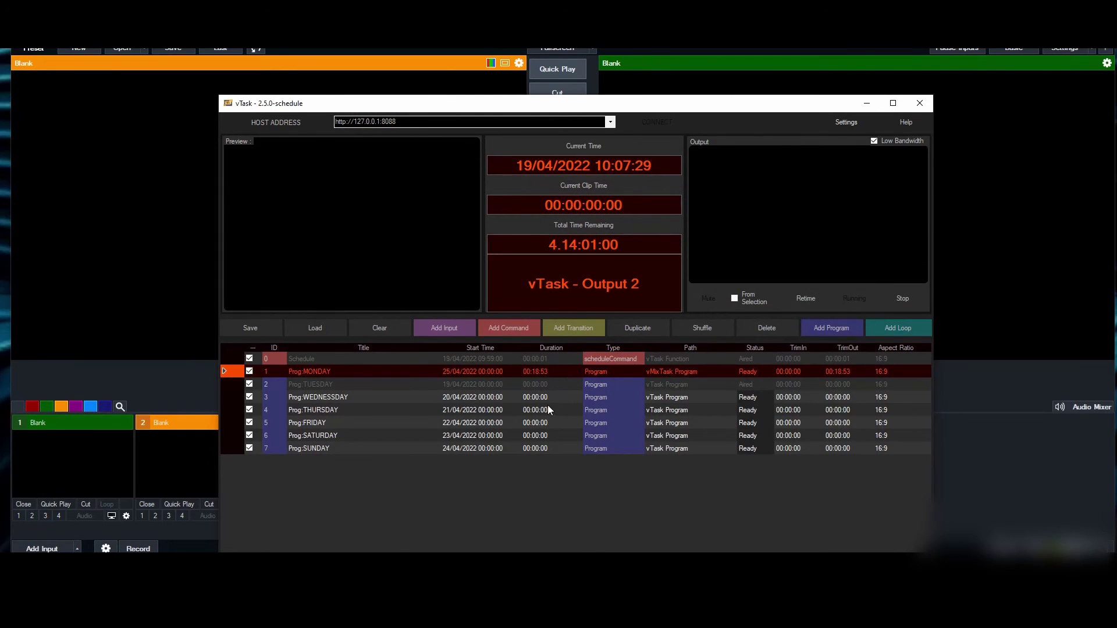
{"action": "double_click", "coordinate": [612, 371]}
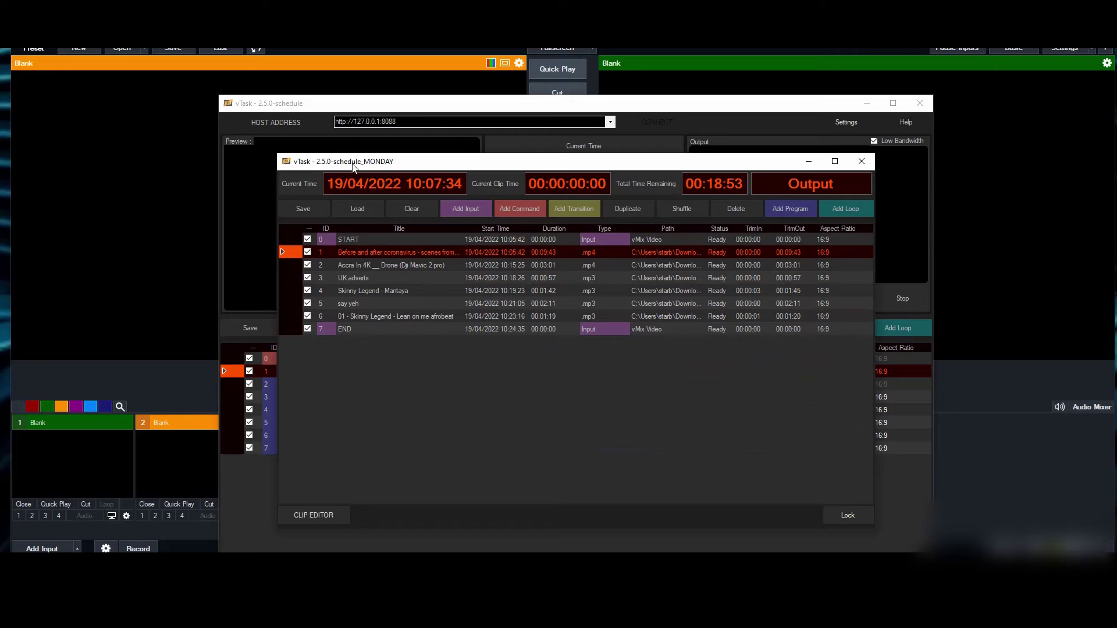
{"action": "left_click", "coordinate": [862, 162]}
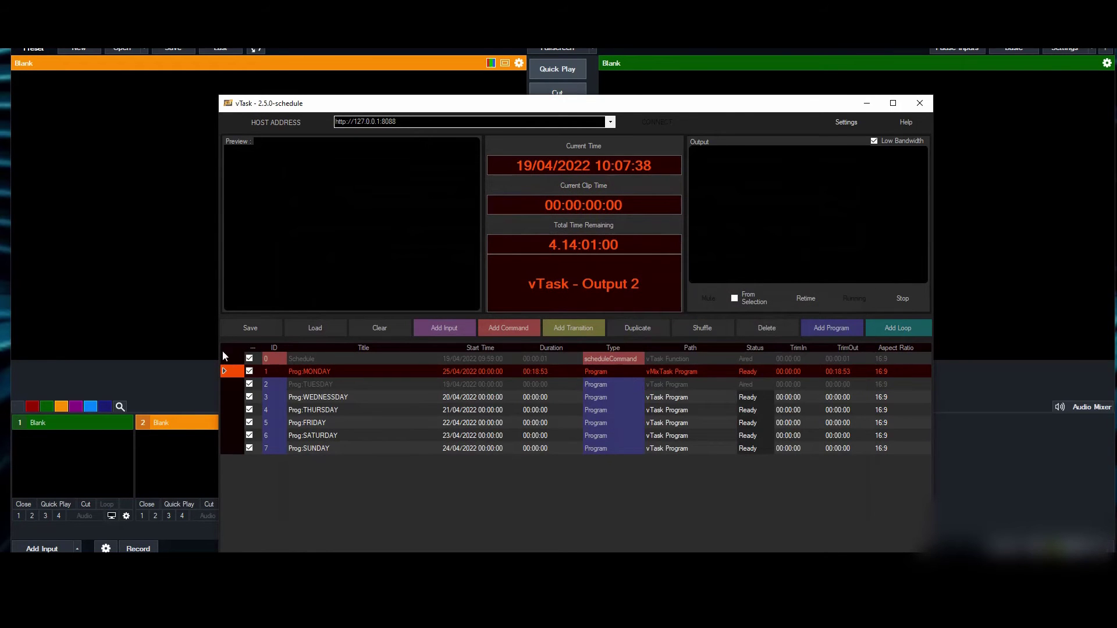
Append a vMix input row after Prog:SUNDAY in the weekly schedule and retitle it END
{"action": "left_click", "coordinate": [253, 327]}
{"action": "left_click", "coordinate": [267, 334]}
{"action": "left_click", "coordinate": [312, 448]}
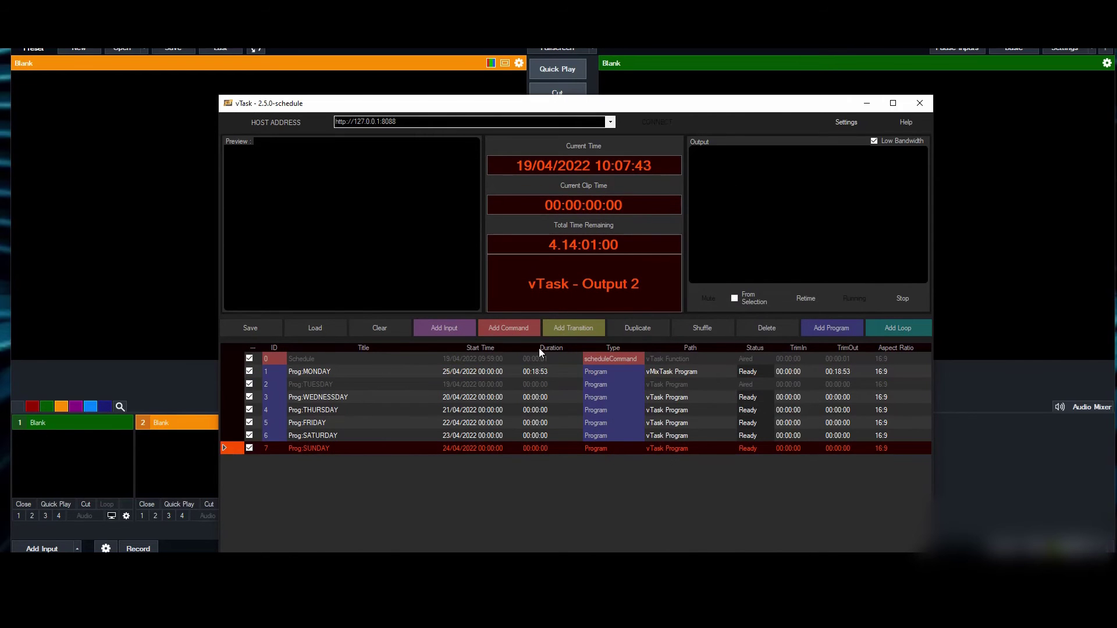
{"action": "left_click", "coordinate": [458, 330]}
{"action": "left_click", "coordinate": [482, 333]}
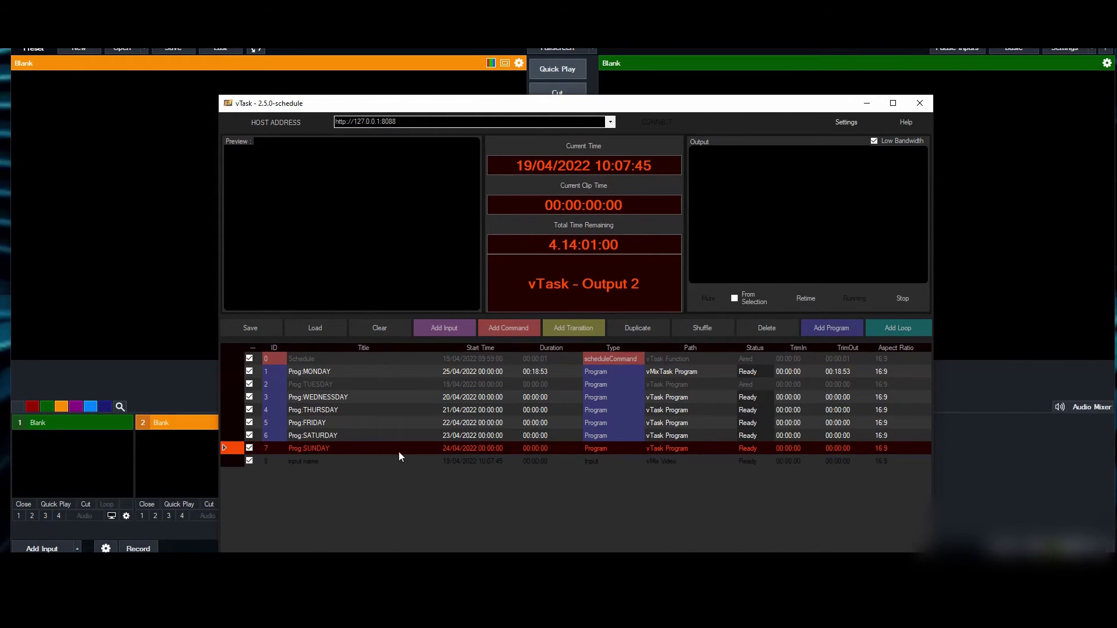
{"action": "double_click", "coordinate": [319, 461]}
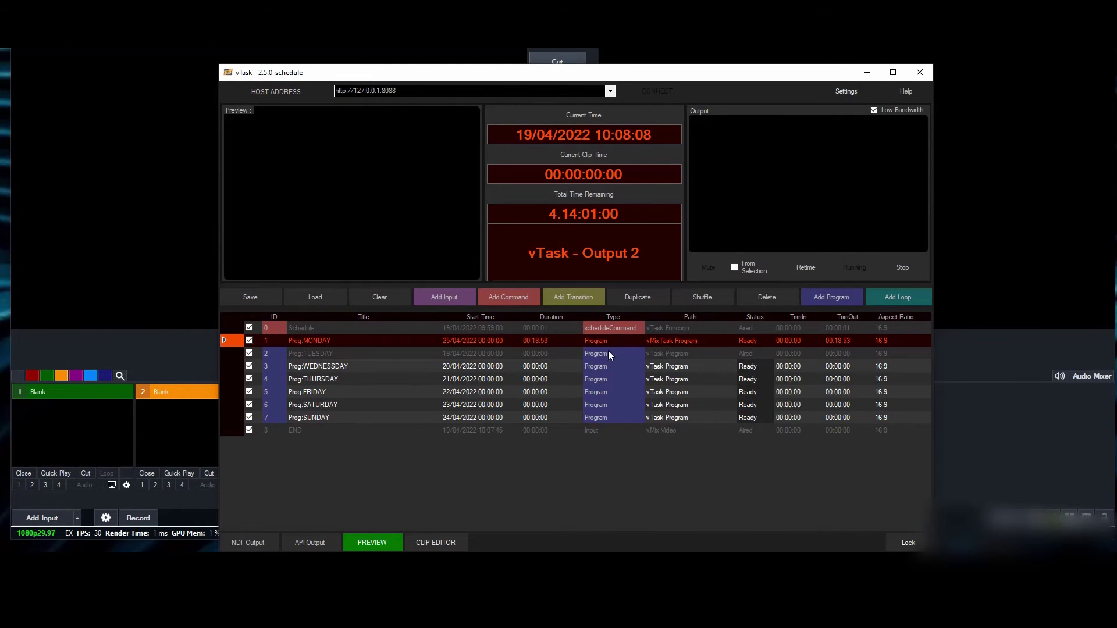
Load a saved .tsk playlist file into Prog:TUESDAY's sub-schedule
{"action": "left_click", "coordinate": [627, 392]}
{"action": "left_click", "coordinate": [605, 352]}
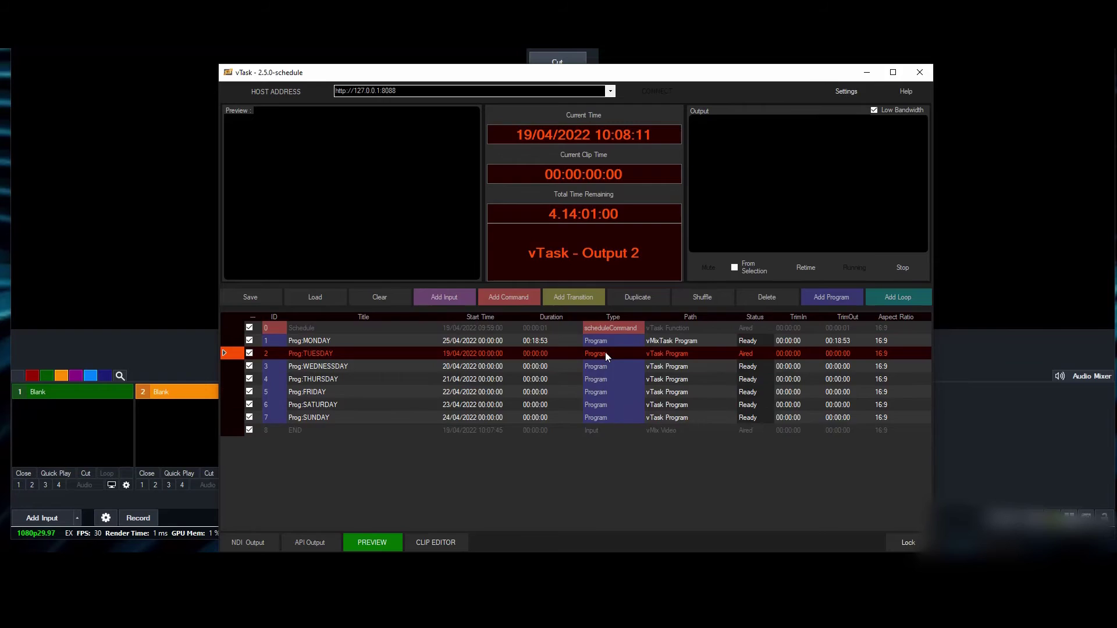
{"action": "double_click", "coordinate": [605, 351]}
{"action": "left_click", "coordinate": [357, 178]}
{"action": "left_click", "coordinate": [350, 309]}
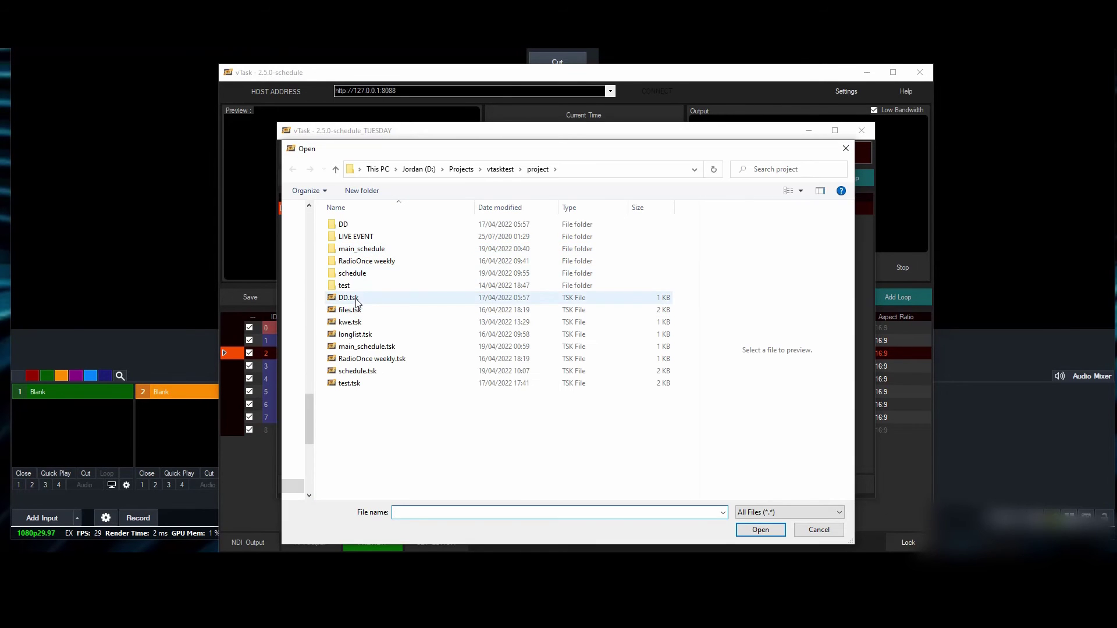
{"action": "left_click", "coordinate": [763, 514]}
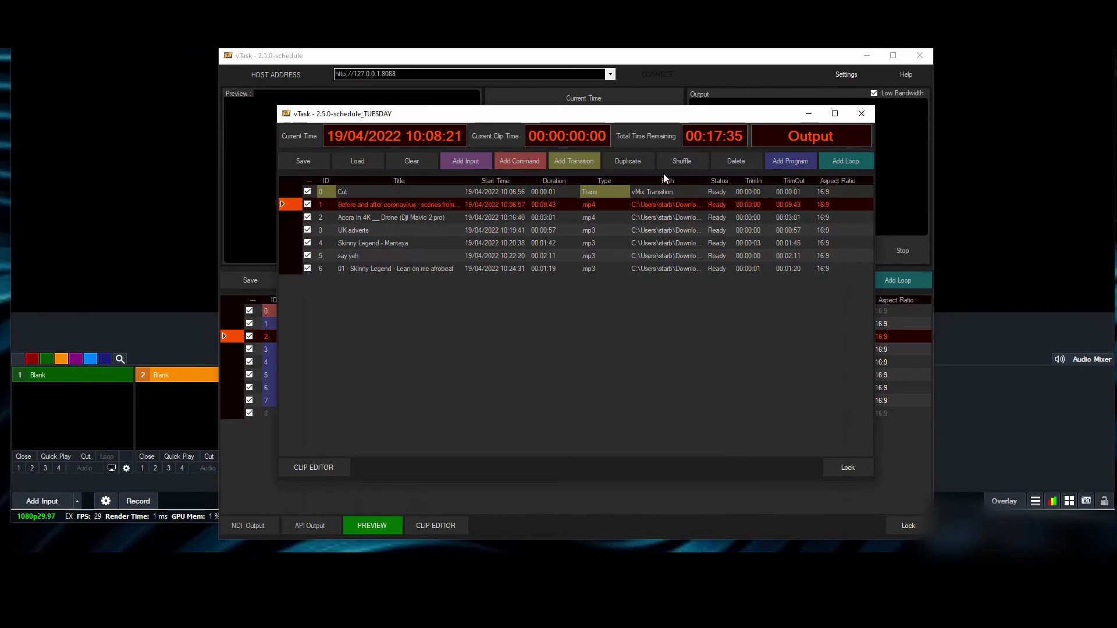
Delete the unwanted clips, including UK adverts and say yeh, from Tuesday's playlist
{"action": "left_click", "coordinate": [743, 163]}
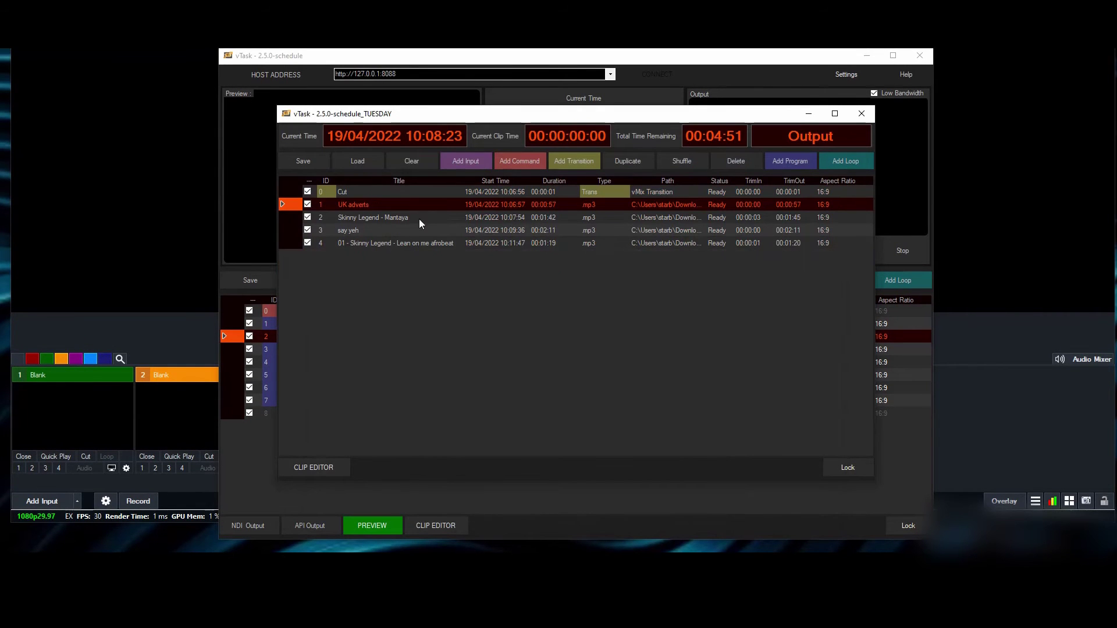
{"action": "left_click", "coordinate": [744, 165]}
{"action": "left_click", "coordinate": [350, 219]}
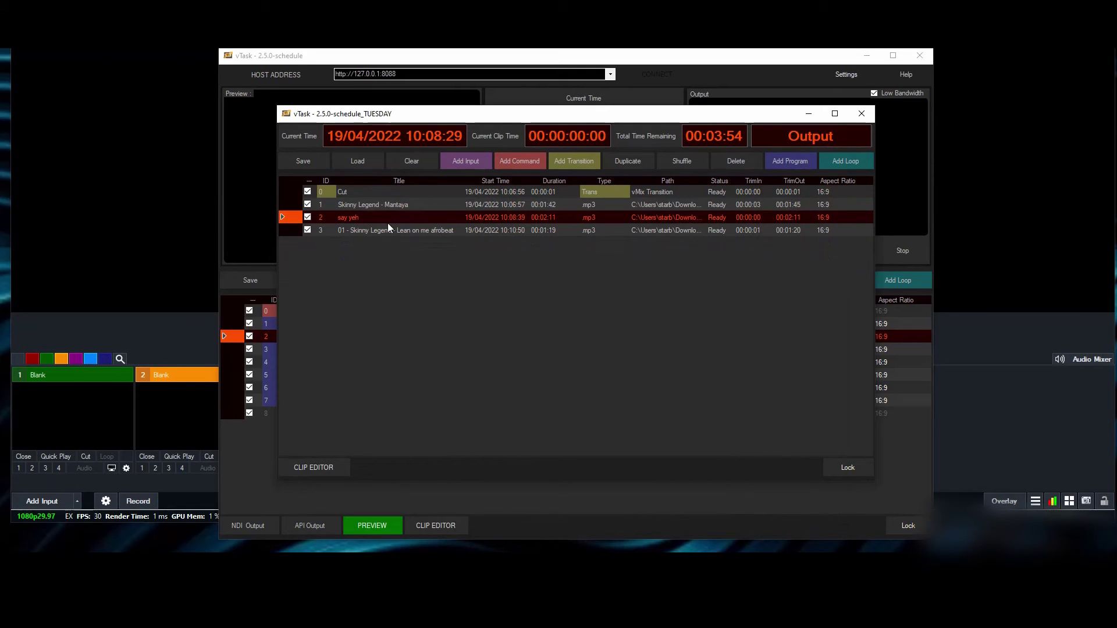
{"action": "left_click", "coordinate": [739, 161]}
Add a vMix input row to Tuesday's playlist and retitle it END
{"action": "left_click", "coordinate": [465, 161]}
{"action": "left_click", "coordinate": [510, 170]}
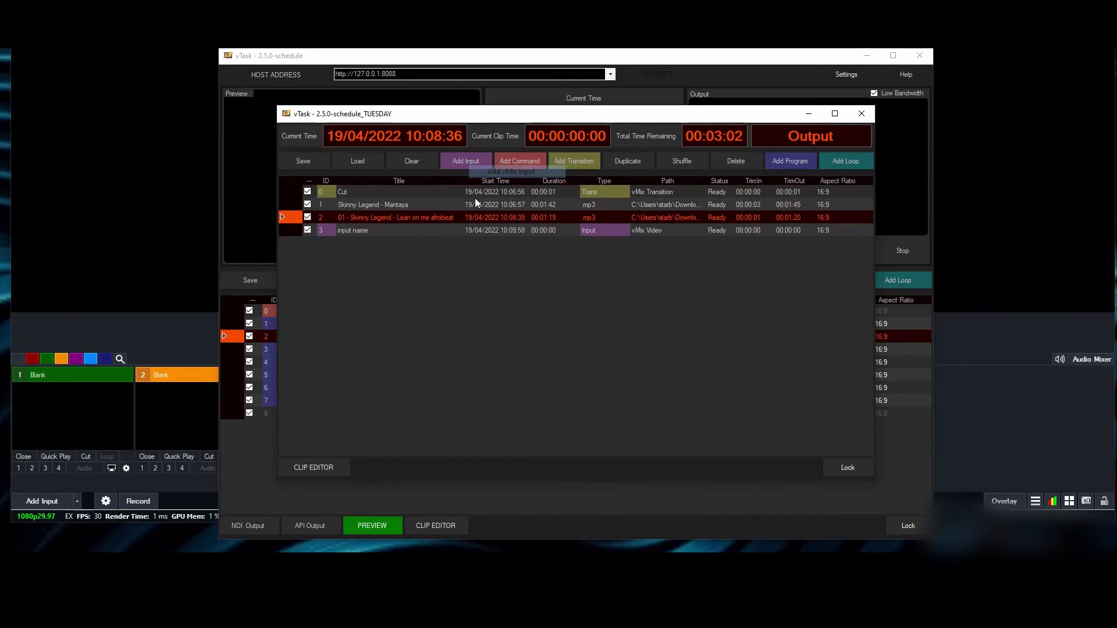
{"action": "left_click", "coordinate": [385, 230]}
{"action": "double_click", "coordinate": [386, 230]}
{"action": "type", "text": "END"}
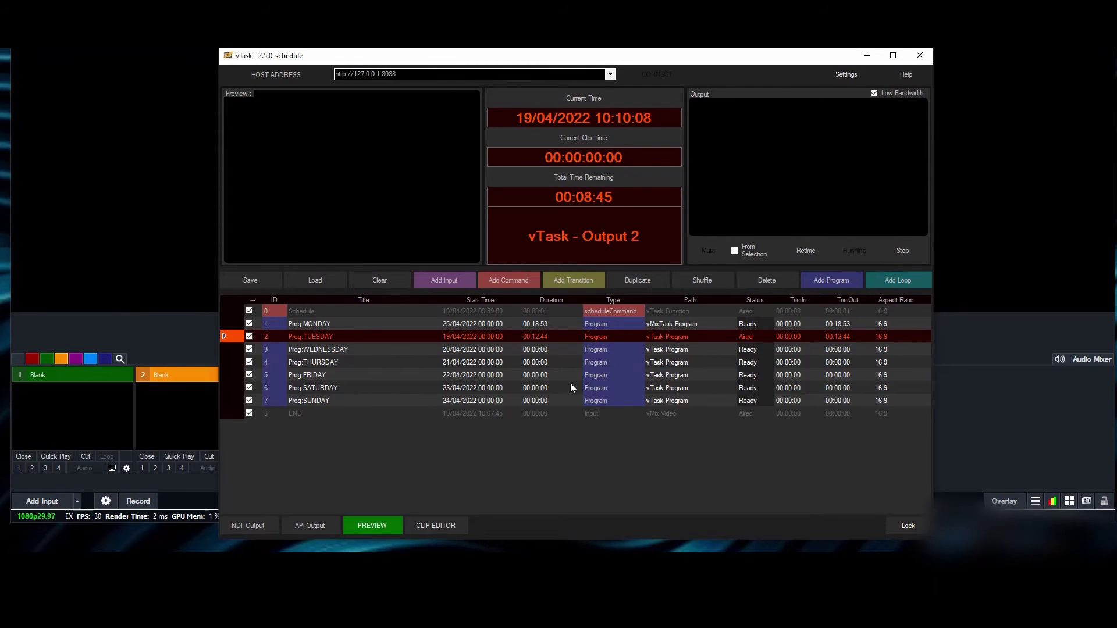
Jump Tuesday's playlist to the Accra In 4K clip, skipping START and the coronavirus clip
{"action": "double_click", "coordinate": [606, 338]}
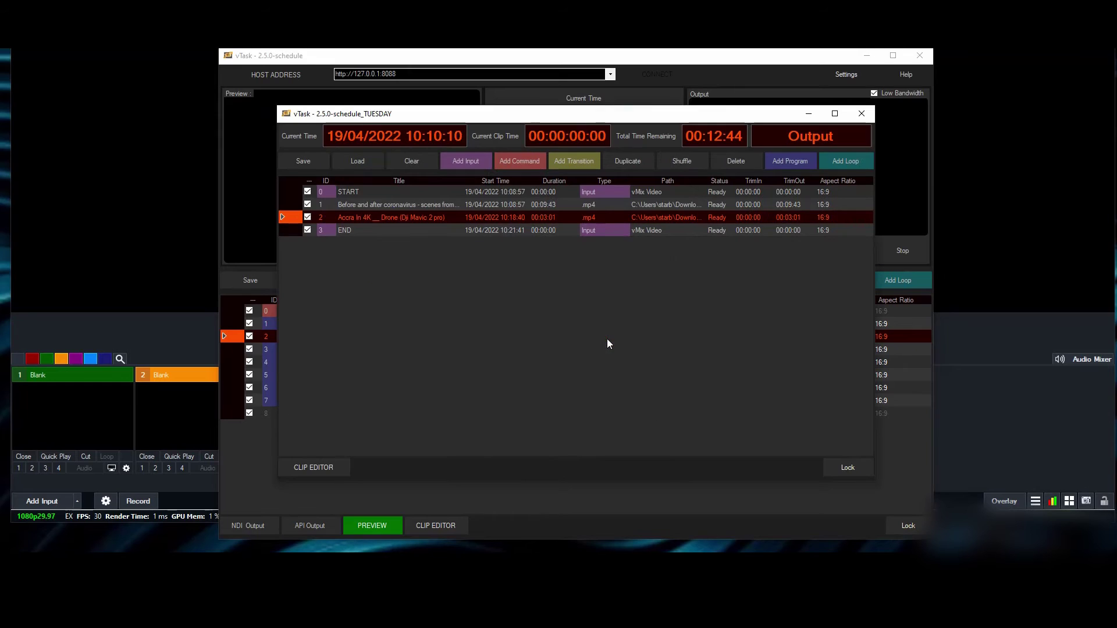
{"action": "left_click", "coordinate": [289, 220]}
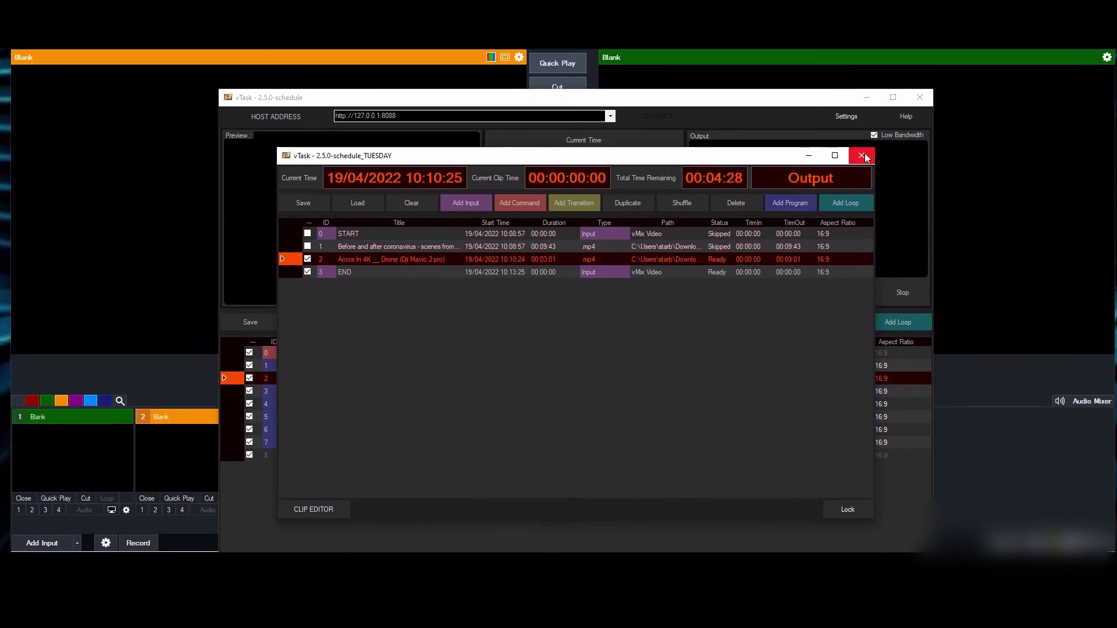
{"action": "left_click", "coordinate": [861, 113]}
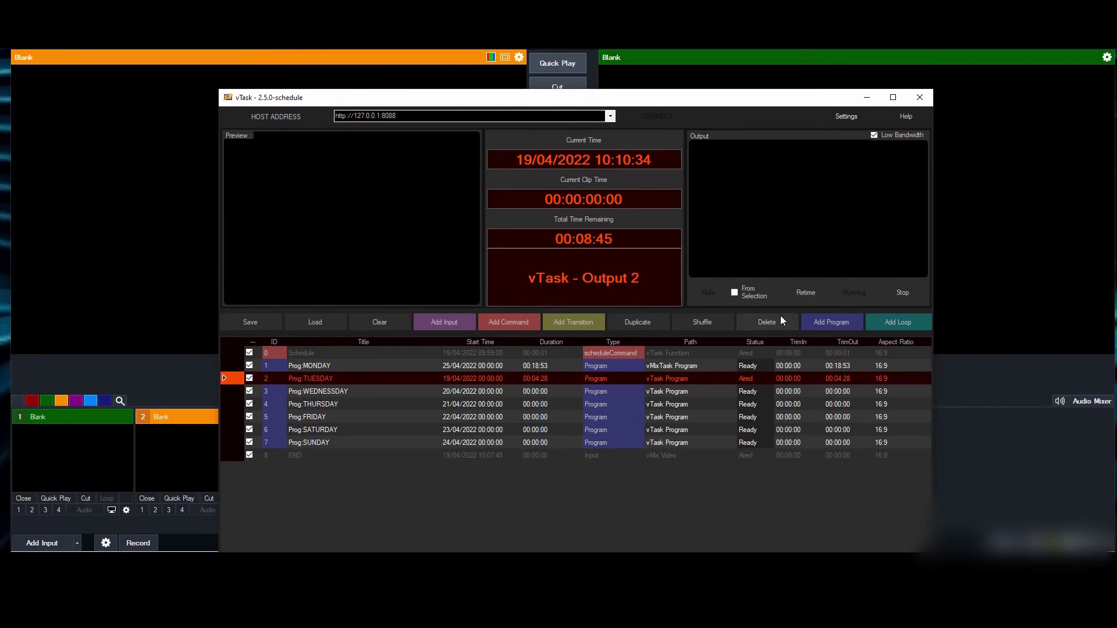
Set Prog:TUESDAY's start date to Now (19/04/2022 10:11:54) and confirm it
{"action": "left_click", "coordinate": [804, 295]}
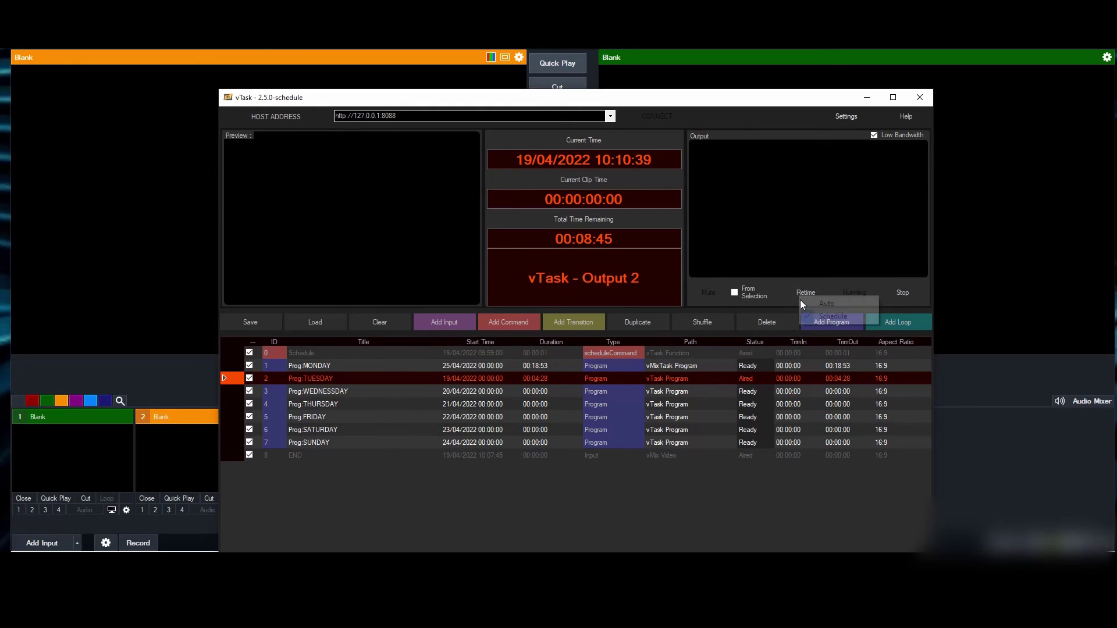
{"action": "left_click", "coordinate": [784, 344]}
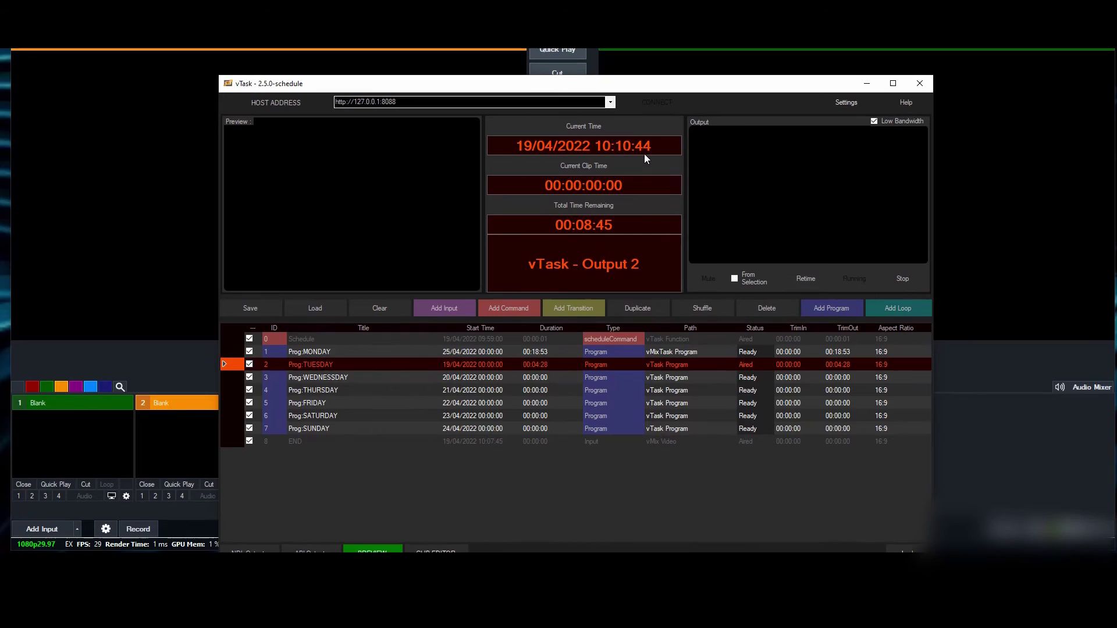
{"action": "double_click", "coordinate": [484, 366]}
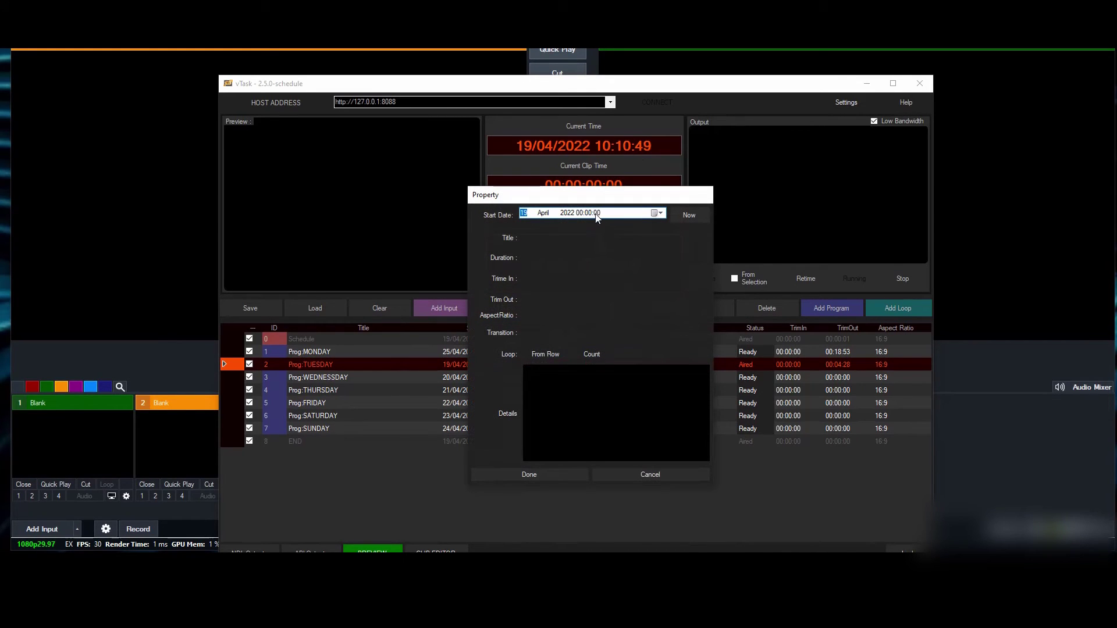
{"action": "key", "text": "Right"}
{"action": "key", "text": "Right"}
{"action": "key", "text": "Right"}
{"action": "left_click", "coordinate": [689, 216]}
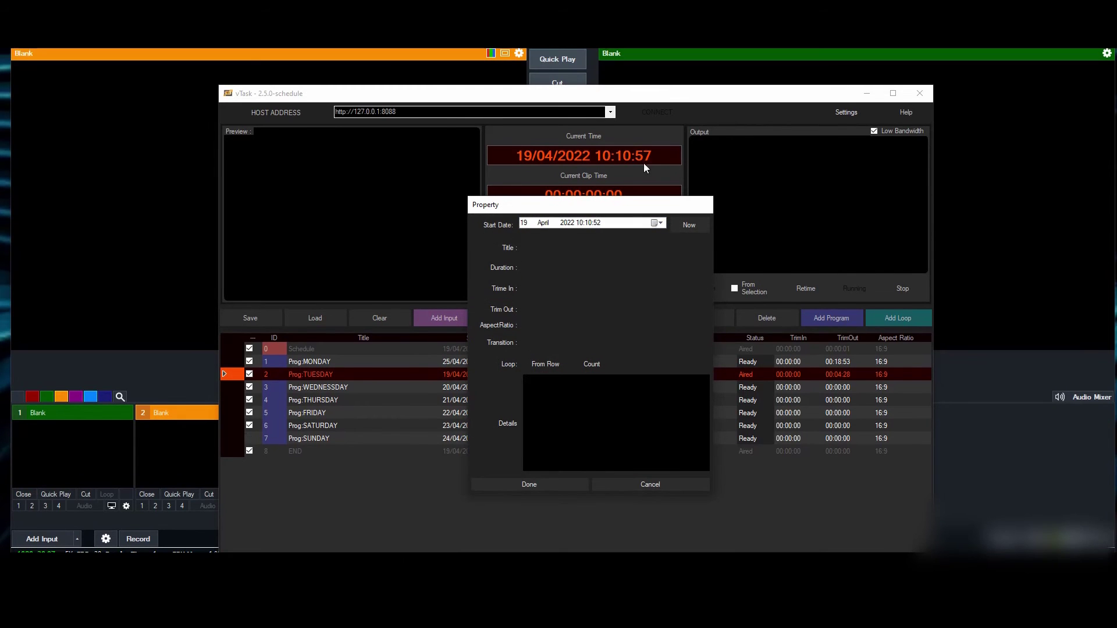
{"action": "left_click", "coordinate": [539, 485]}
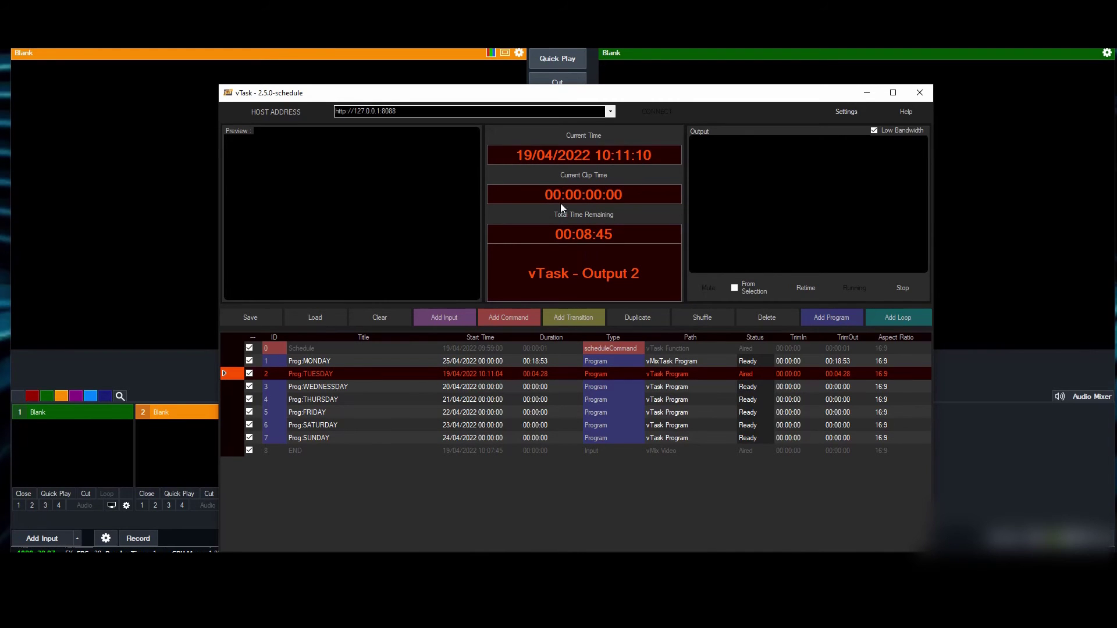
{"action": "double_click", "coordinate": [491, 377]}
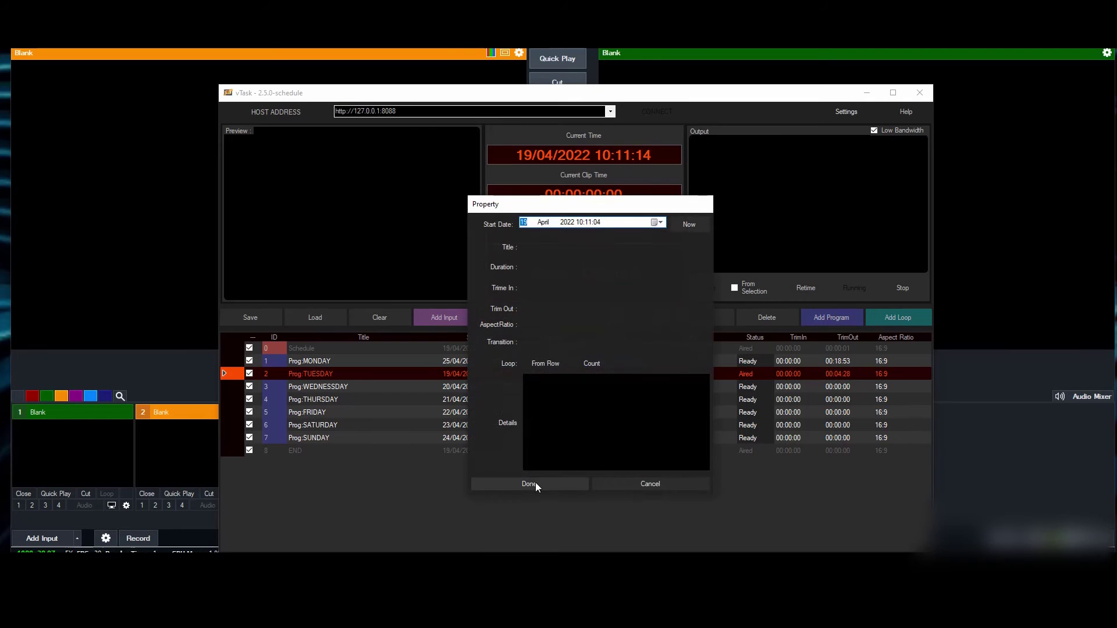
{"action": "left_click", "coordinate": [689, 226]}
{"action": "key", "text": "Return"}
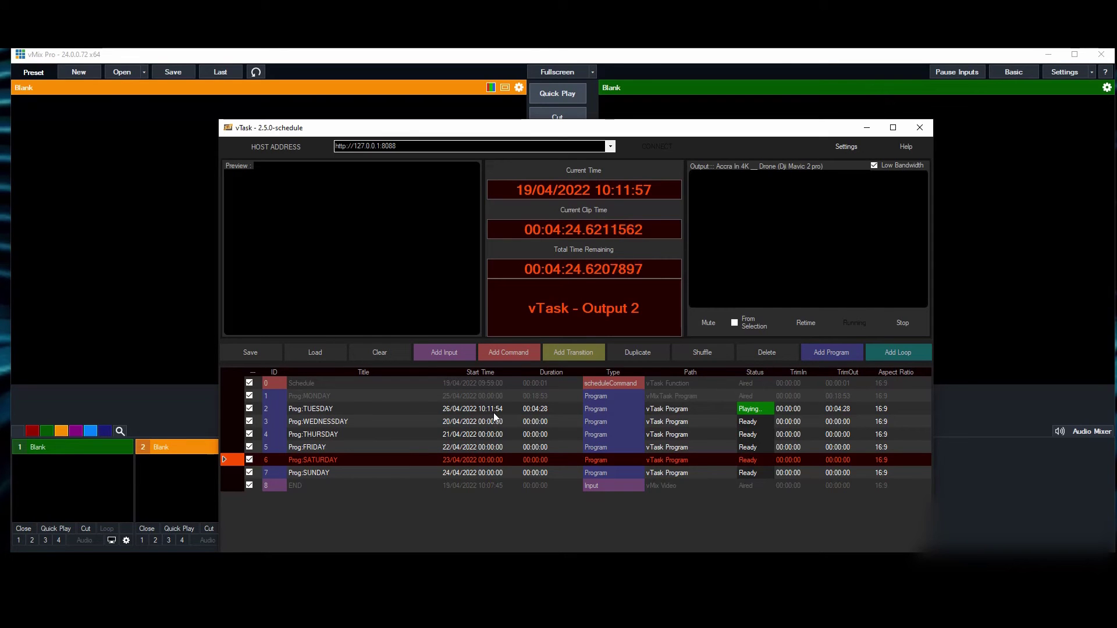
Set Prog:TUESDAY's start date to 26/04/2022 with a 00:00:00 start time
{"action": "left_click", "coordinate": [449, 410]}
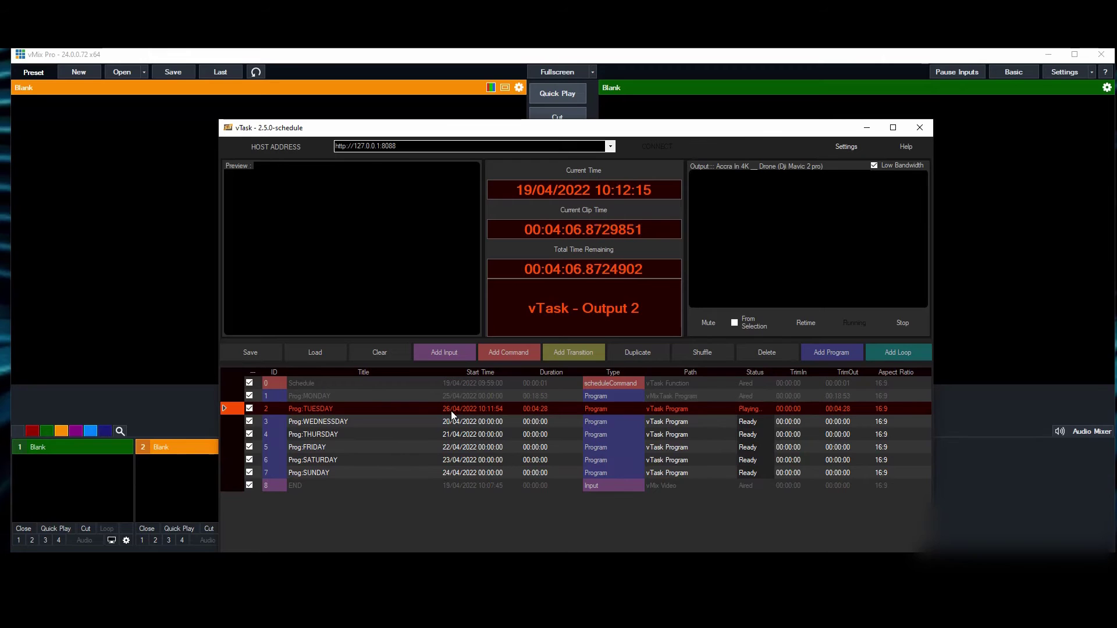
{"action": "double_click", "coordinate": [463, 410]}
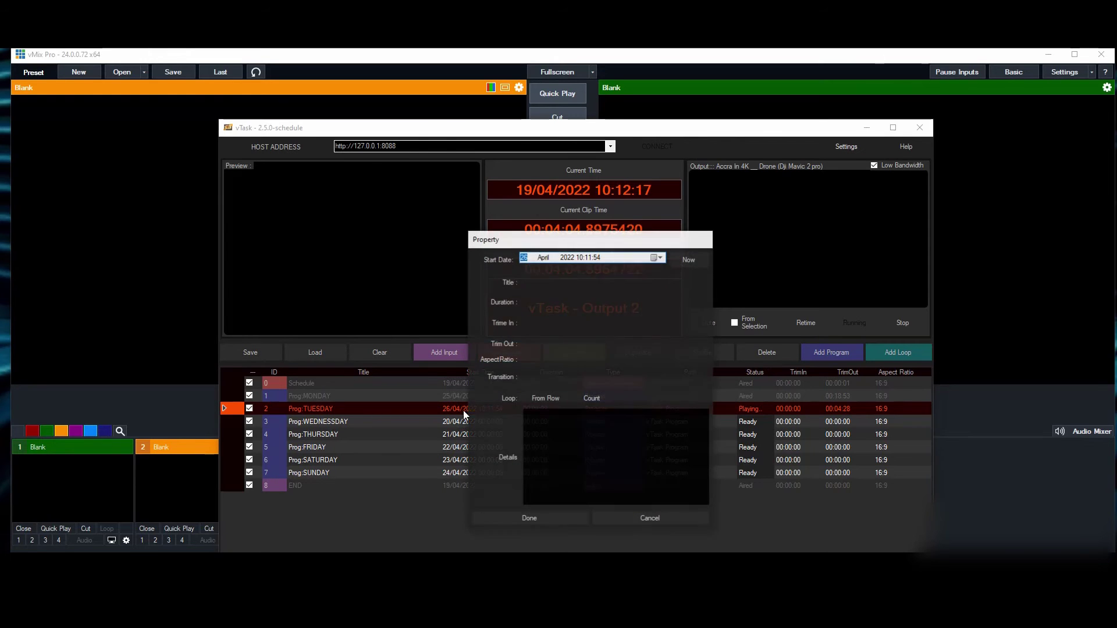
{"action": "left_click", "coordinate": [657, 257]}
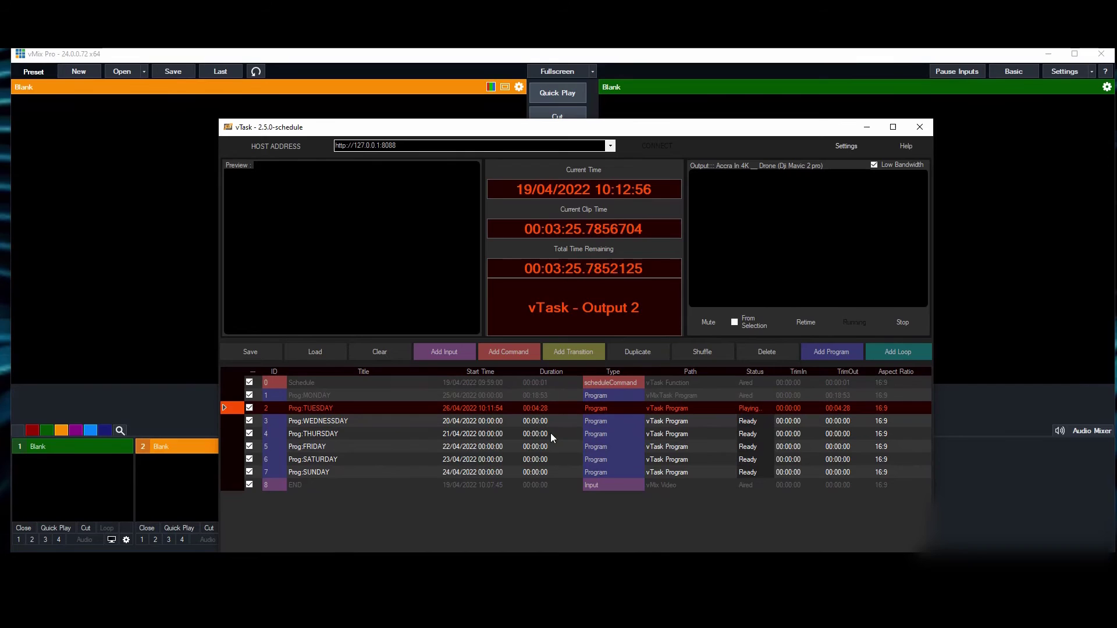
{"action": "double_click", "coordinate": [491, 408]}
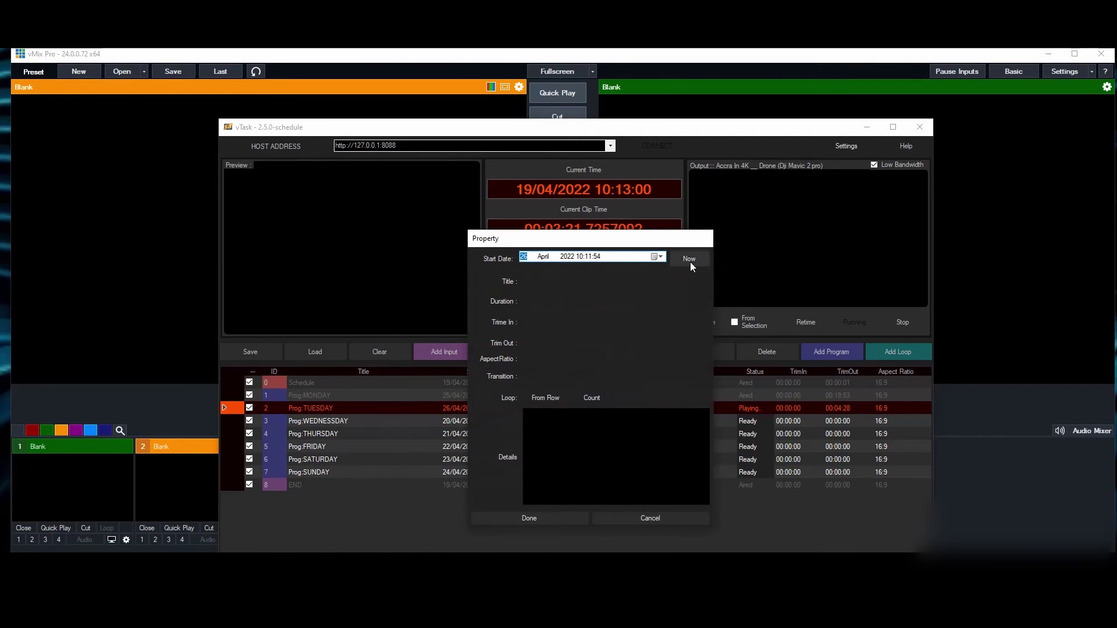
{"action": "left_click", "coordinate": [584, 257]}
{"action": "type", "text": "000000"}
{"action": "left_click", "coordinate": [568, 541]}
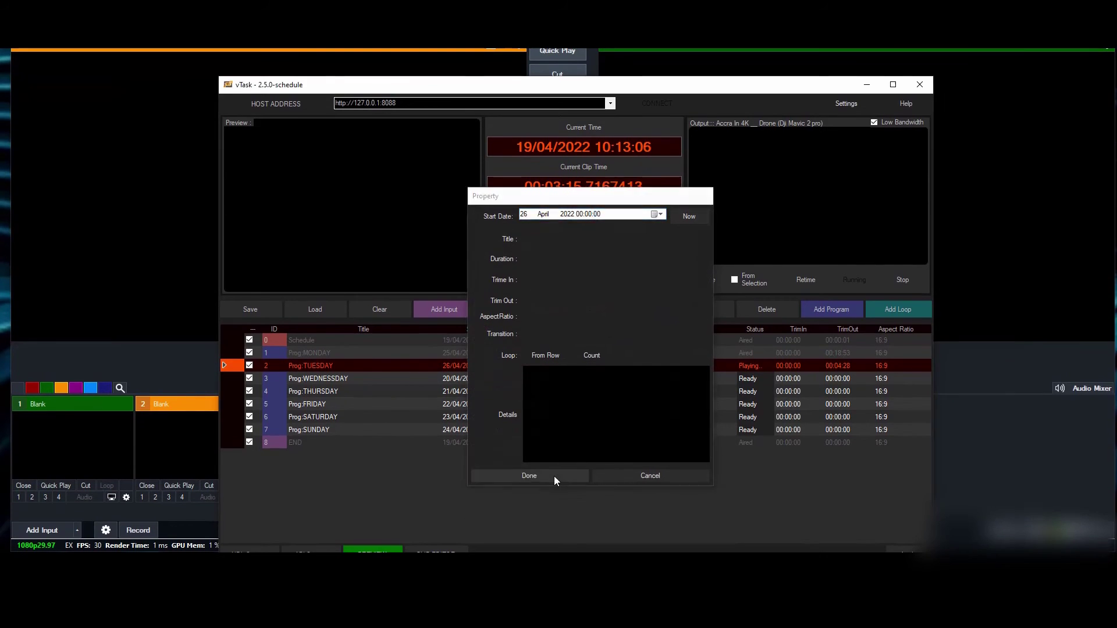
Confirm the 00:00:00 start and reopen Tuesday's sub-schedule
{"action": "left_click", "coordinate": [529, 476]}
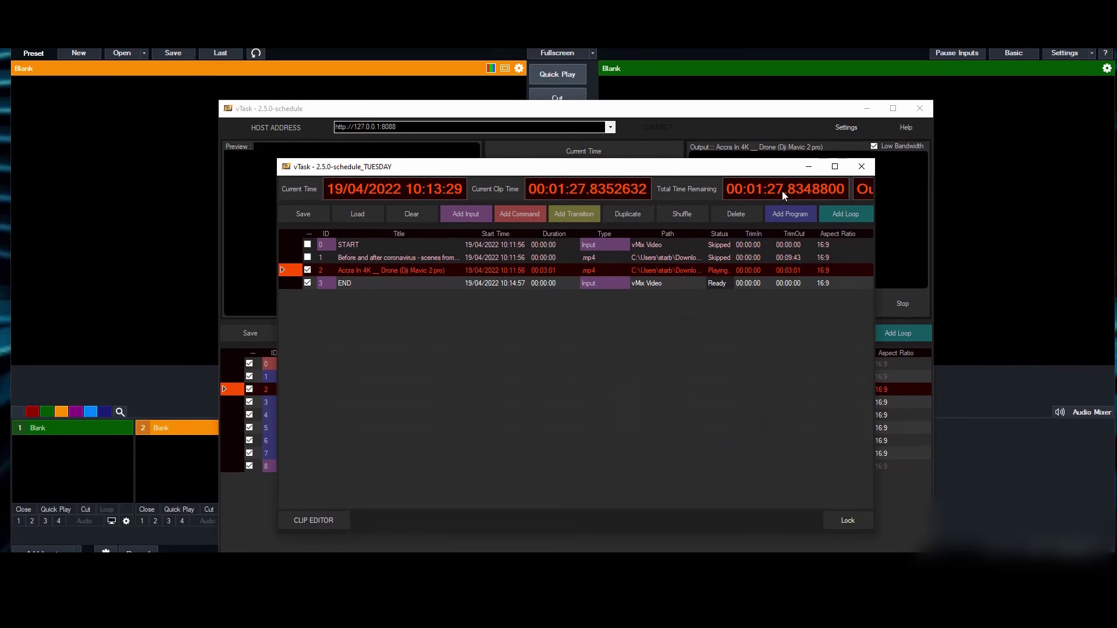
{"action": "left_click", "coordinate": [861, 166]}
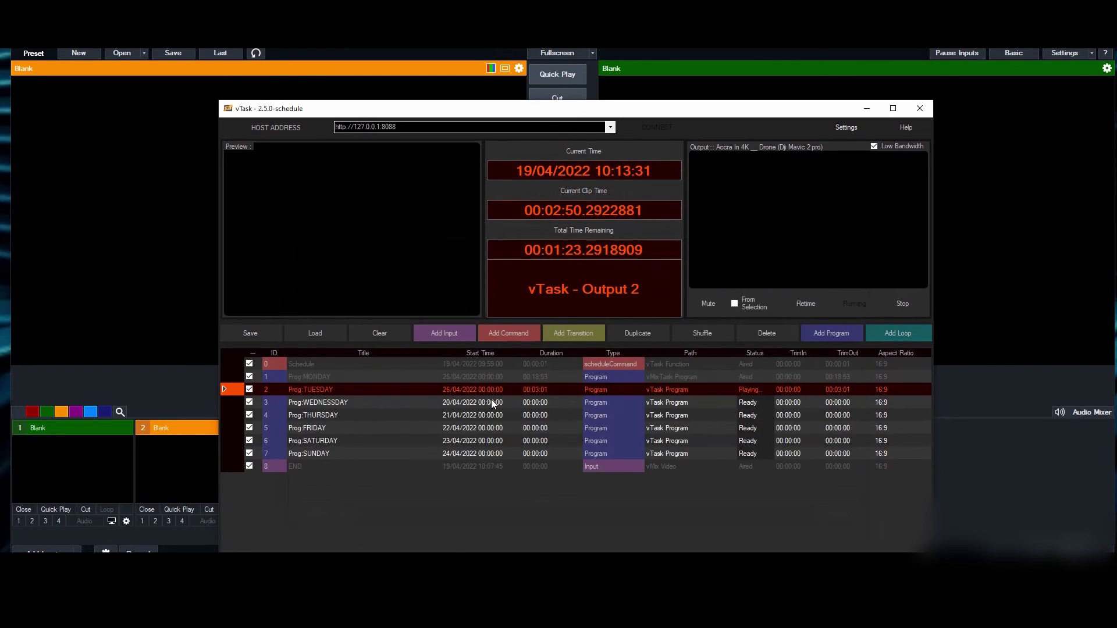
{"action": "double_click", "coordinate": [631, 392]}
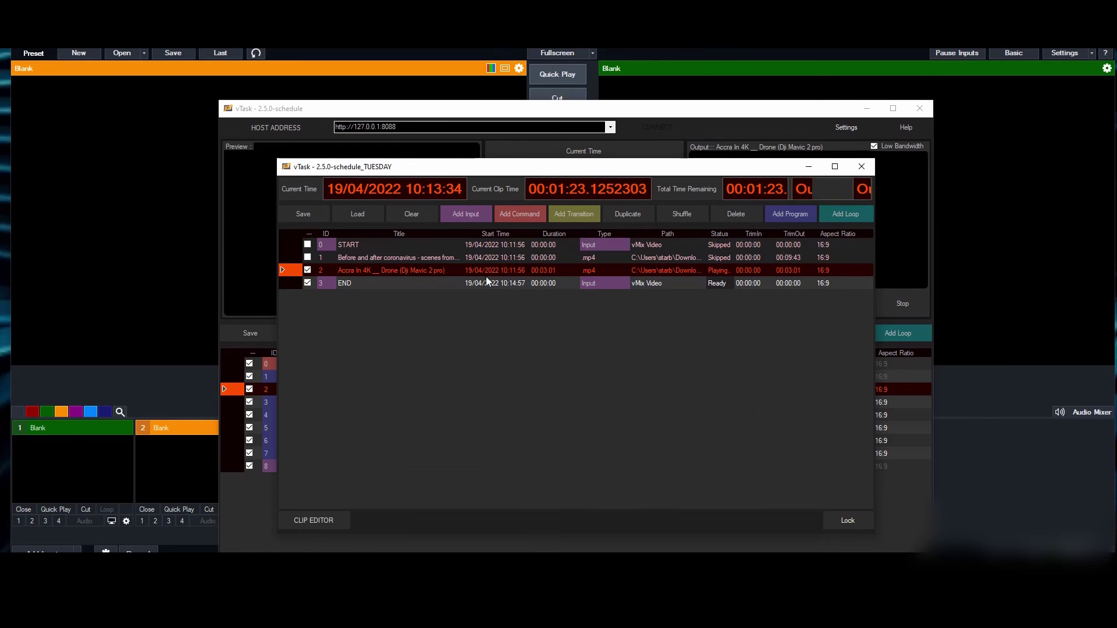
Add a Loop entry to Tuesday's playlist repeating from row 0 for 1000 times
{"action": "left_click", "coordinate": [845, 213]}
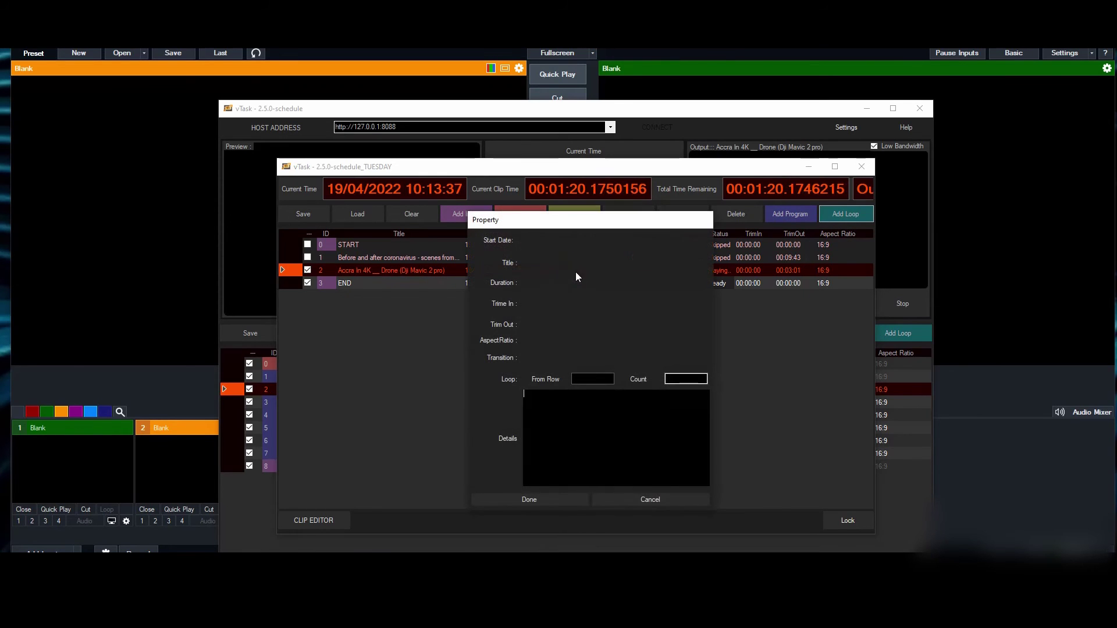
{"action": "left_click", "coordinate": [592, 379]}
{"action": "type", "text": "0"}
{"action": "key", "text": "Tab"}
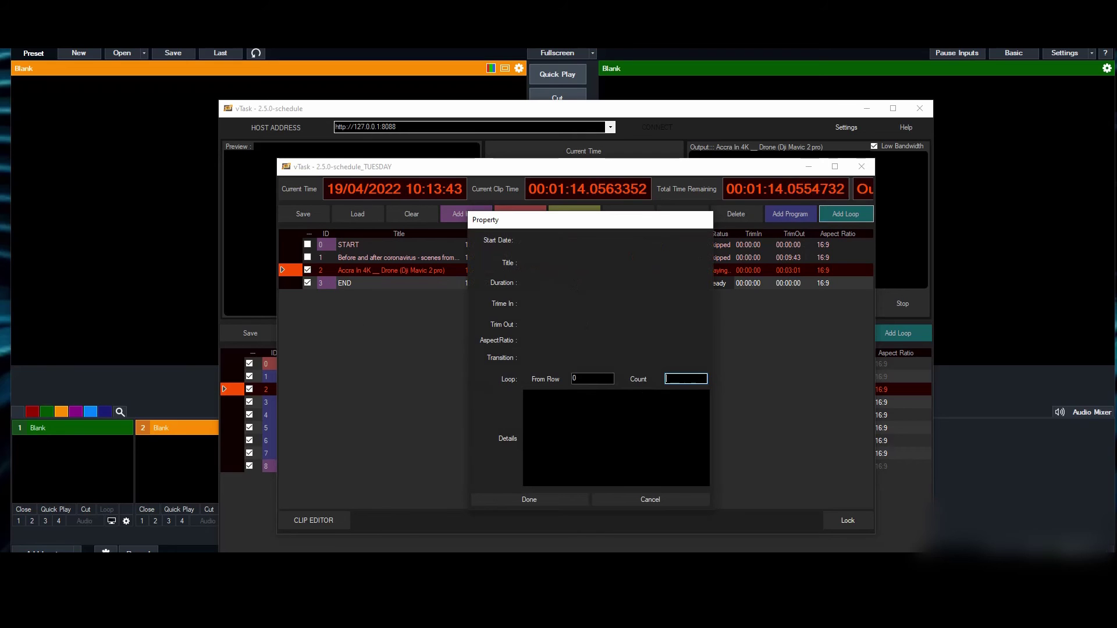
{"action": "type", "text": "2"}
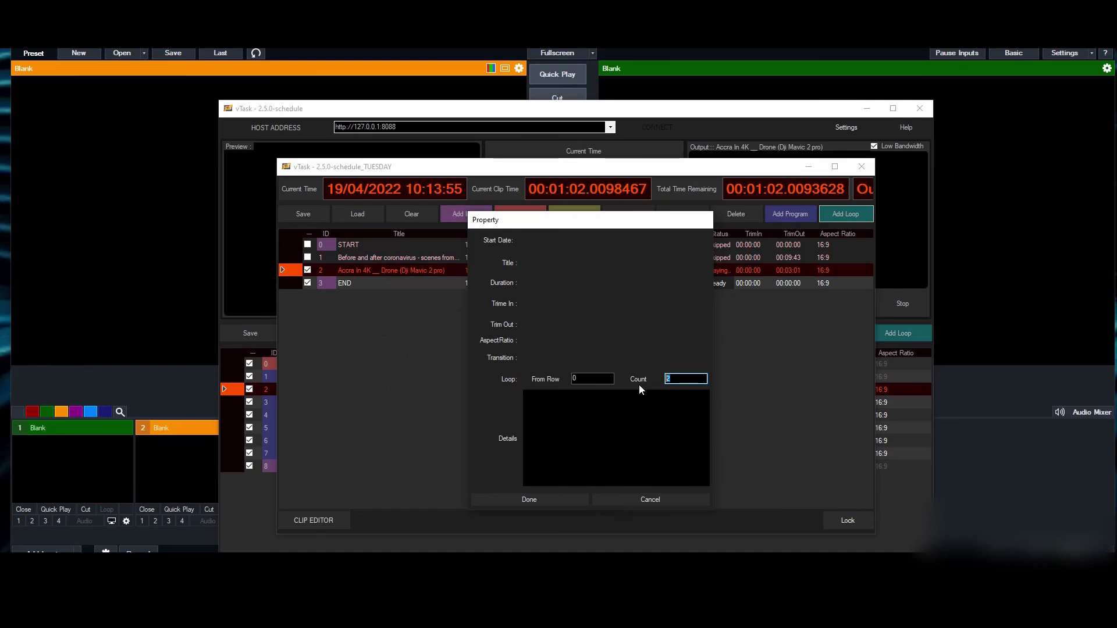
{"action": "type", "text": "1000"}
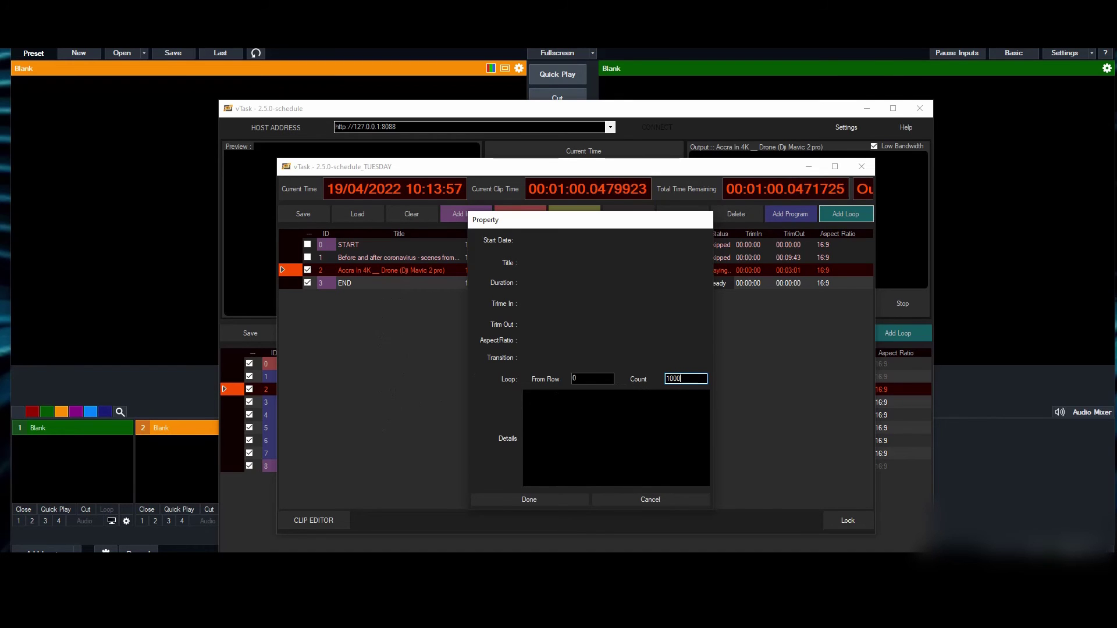
{"action": "left_click", "coordinate": [523, 500]}
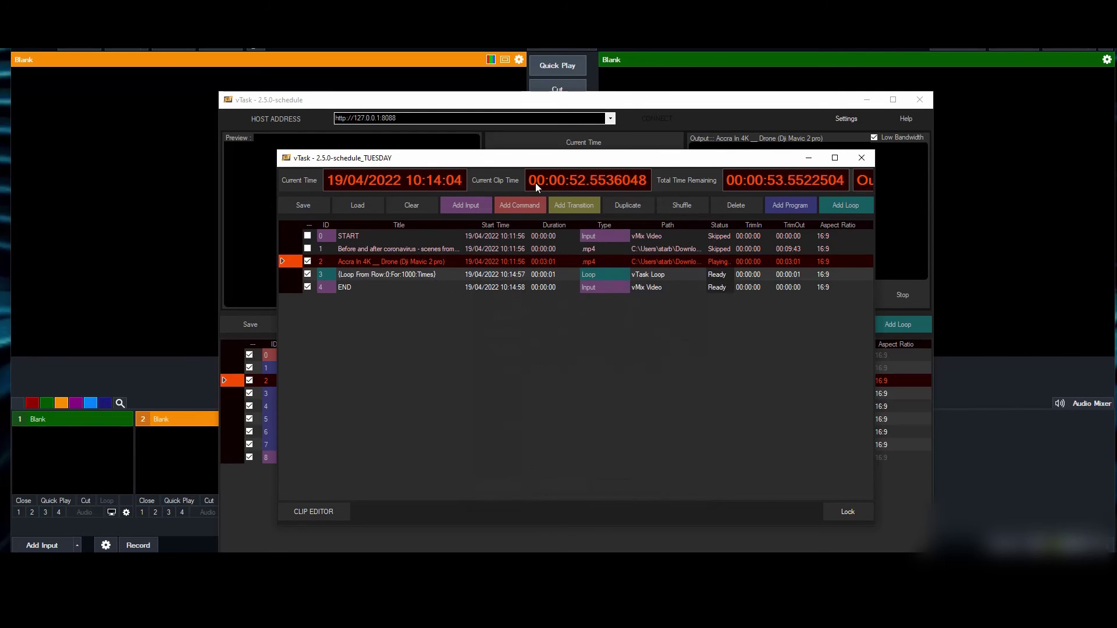
Add a vMix input titled DELAY after the loop in Tuesday's playlist
{"action": "left_click_drag", "start_coordinate": [523, 157], "coordinate": [749, 176]}
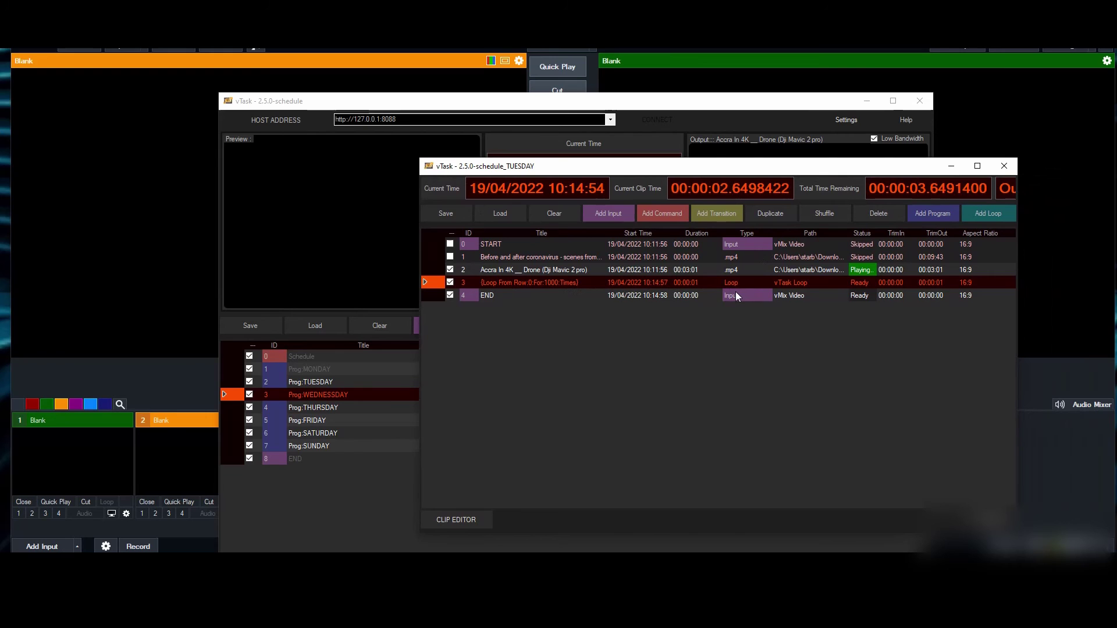
{"action": "left_click", "coordinate": [613, 216]}
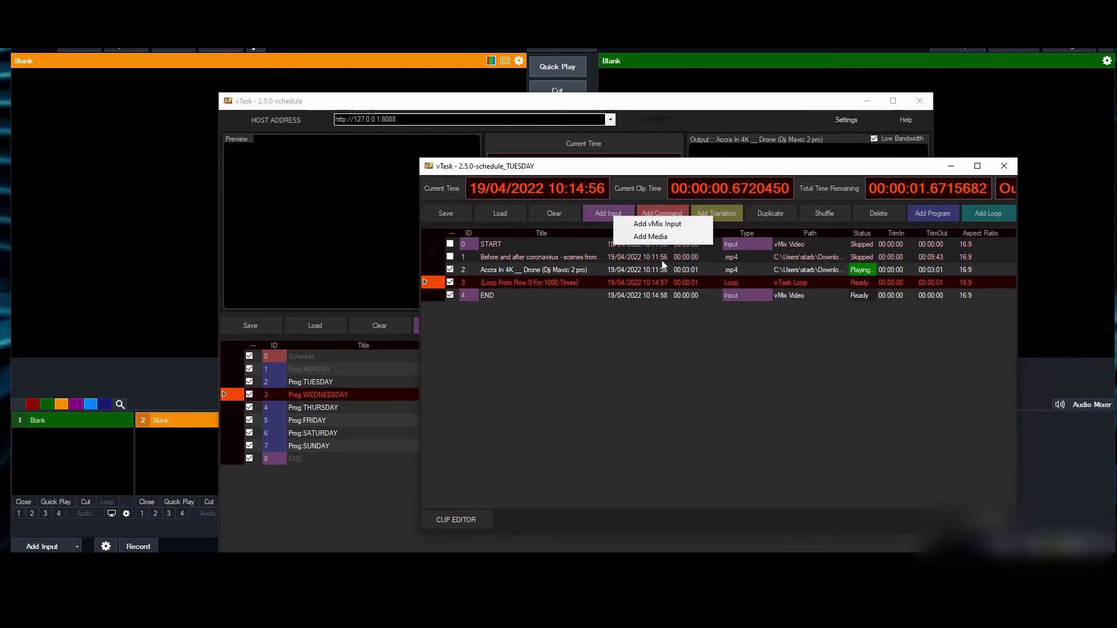
{"action": "type", "text": "DELA"}
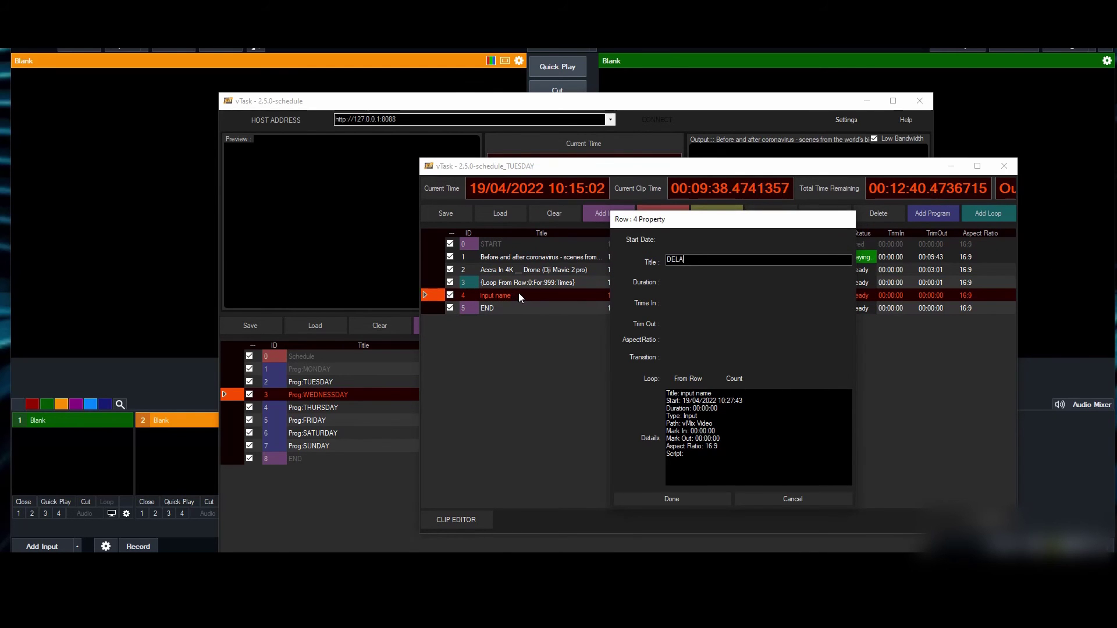
{"action": "type", "text": "Y"}
{"action": "left_click", "coordinate": [675, 498]}
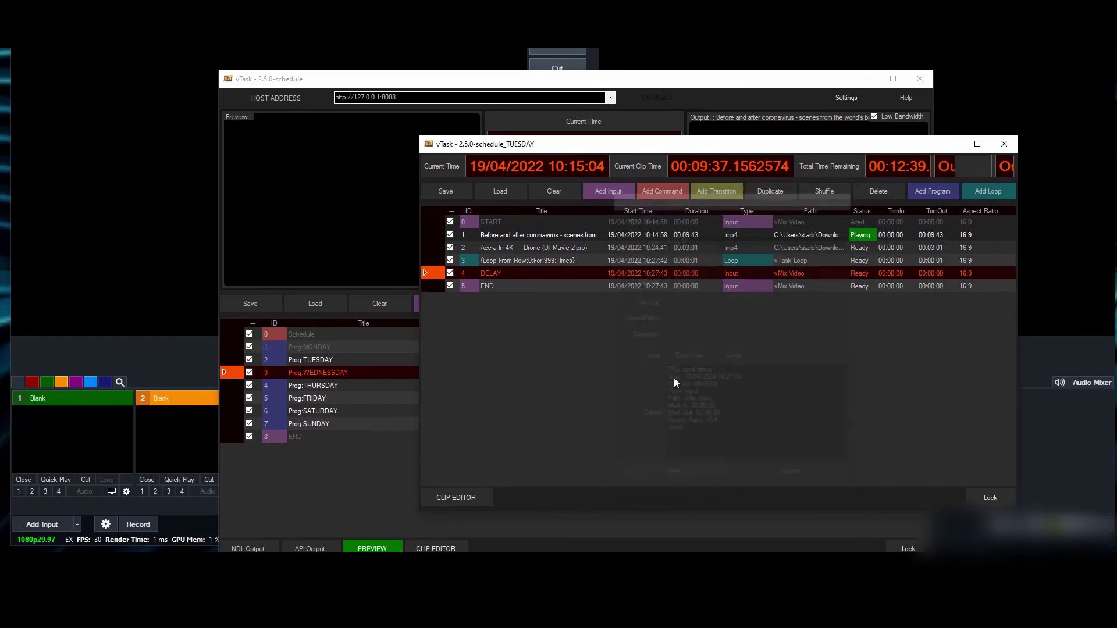
Set the DELAY input's Trim Out to 23:00:00
{"action": "double_click", "coordinate": [681, 274]}
{"action": "left_click", "coordinate": [771, 479]}
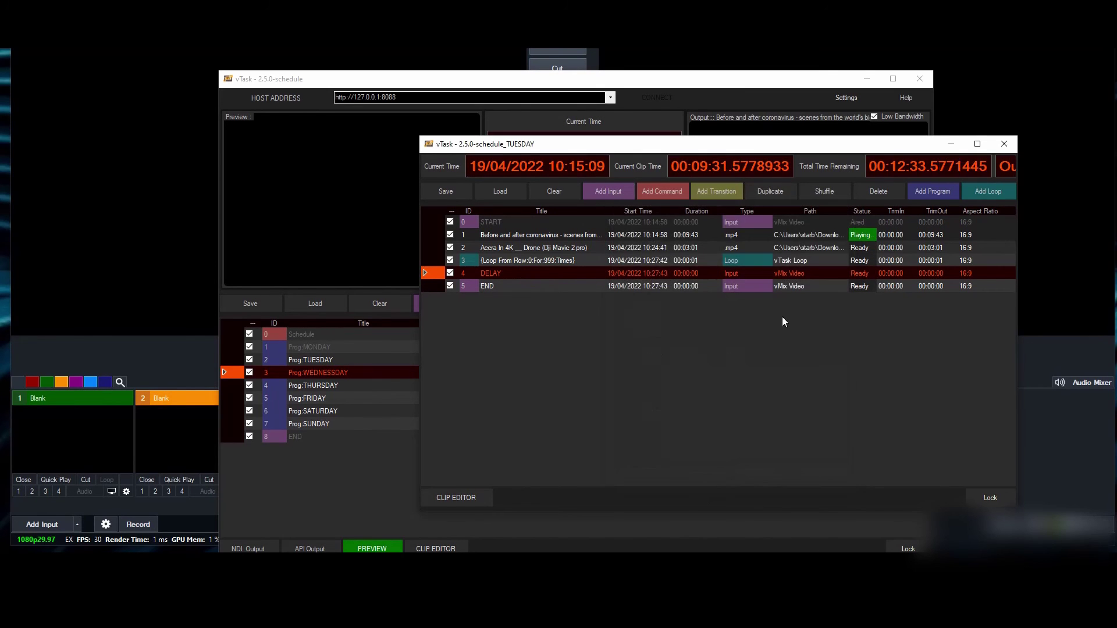
{"action": "double_click", "coordinate": [758, 271]}
{"action": "left_click", "coordinate": [684, 475]}
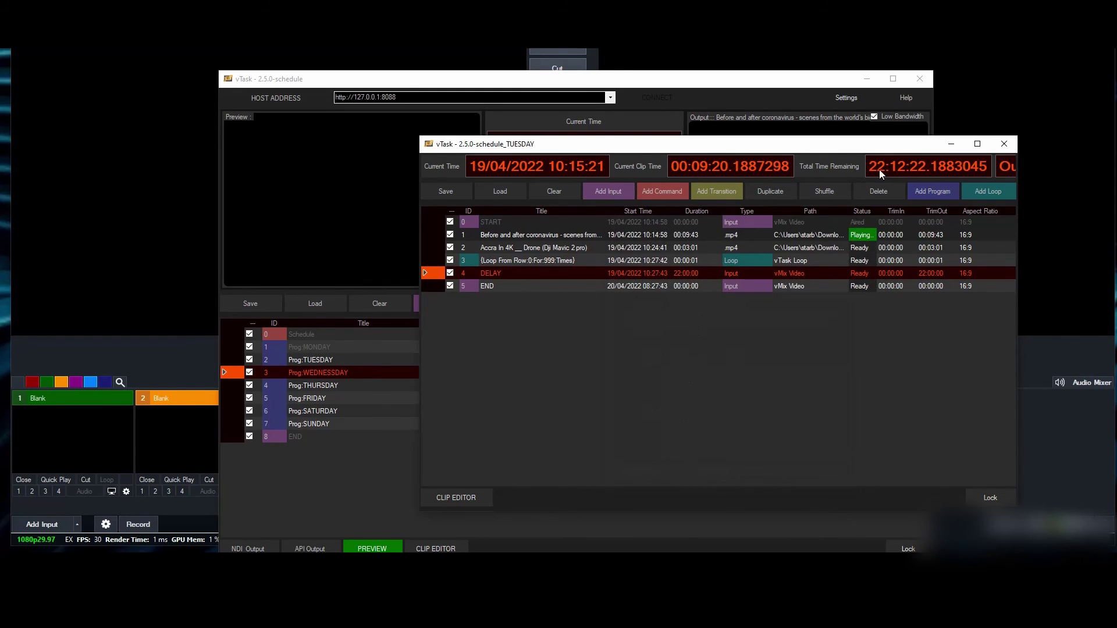
{"action": "double_click", "coordinate": [730, 276]}
{"action": "left_click", "coordinate": [675, 302]}
{"action": "scroll", "coordinate": [680, 304], "scroll_direction": "up", "scroll_amount": 1}
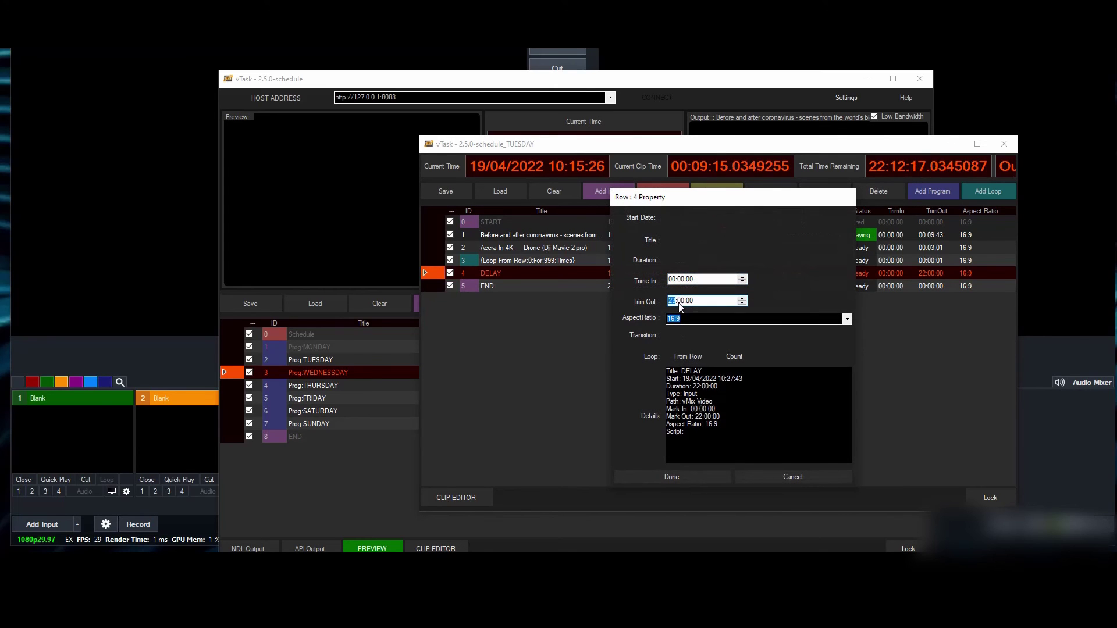
{"action": "left_click", "coordinate": [707, 475]}
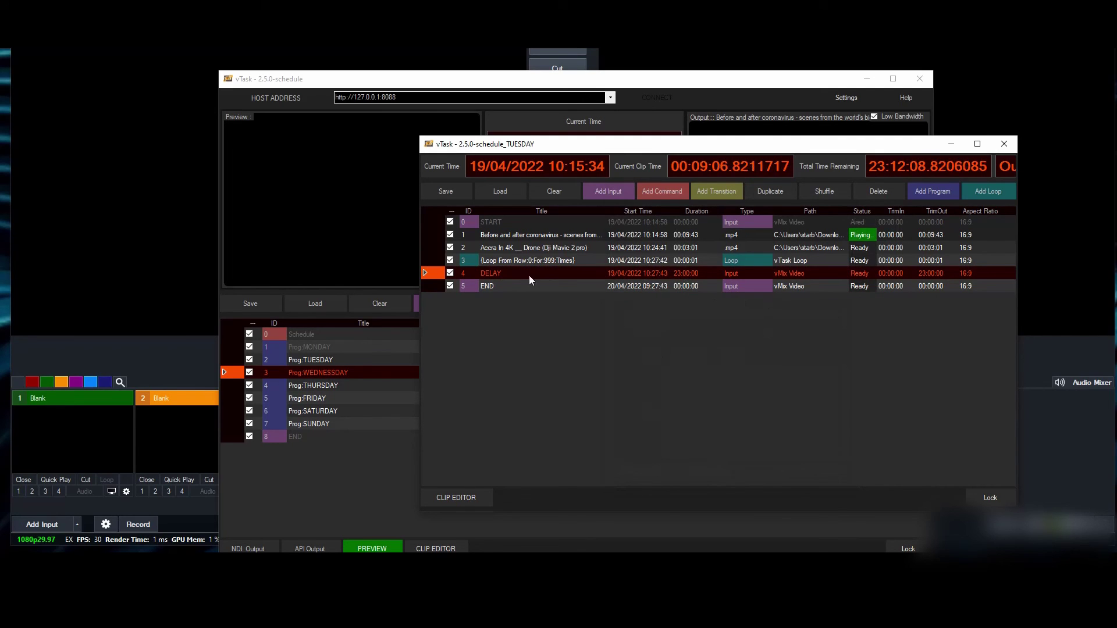
Check the Loop and DELAY rows, then select Prog:TUESDAY, now lasting 23:12:45
{"action": "left_click", "coordinate": [751, 260]}
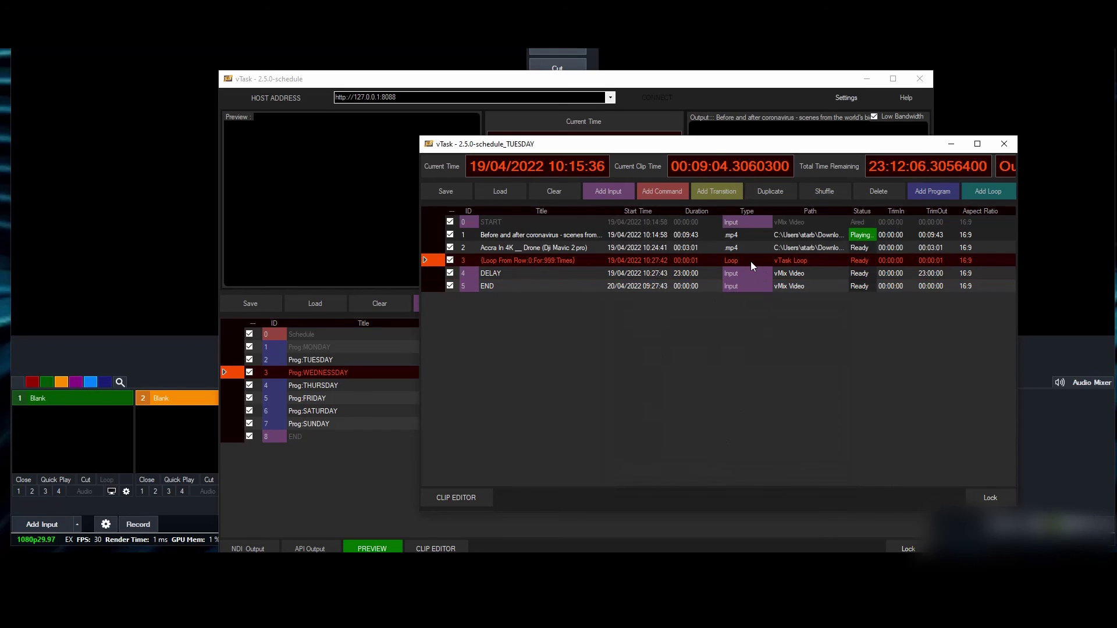
{"action": "left_click", "coordinate": [501, 236]}
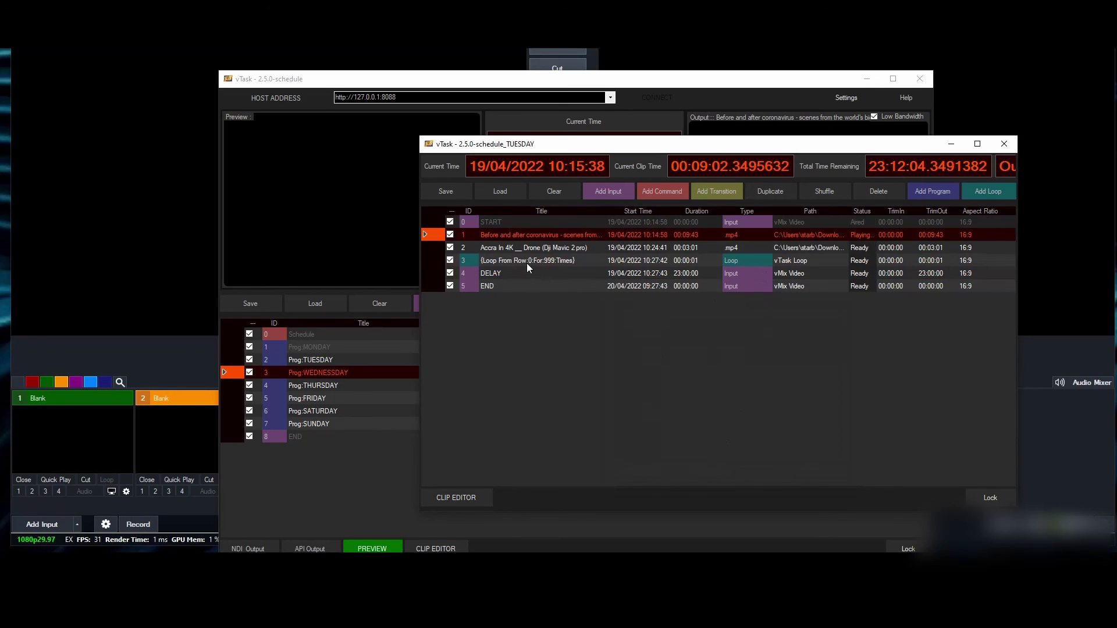
{"action": "left_click", "coordinate": [526, 263]}
{"action": "left_click", "coordinate": [526, 271]}
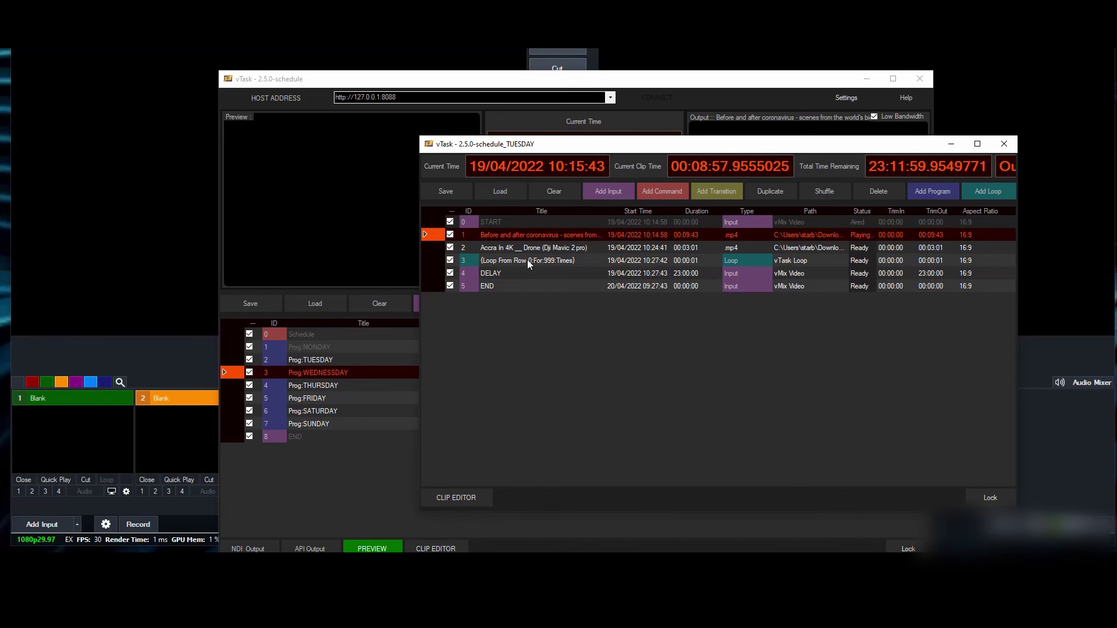
{"action": "left_click", "coordinate": [530, 262]}
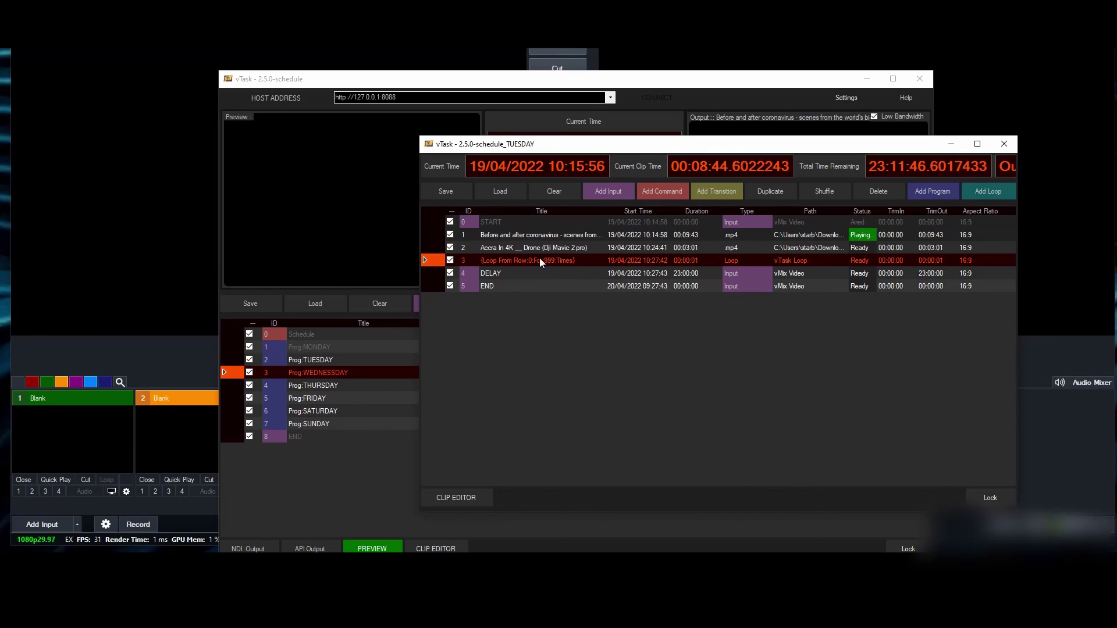
{"action": "left_click", "coordinate": [525, 270]}
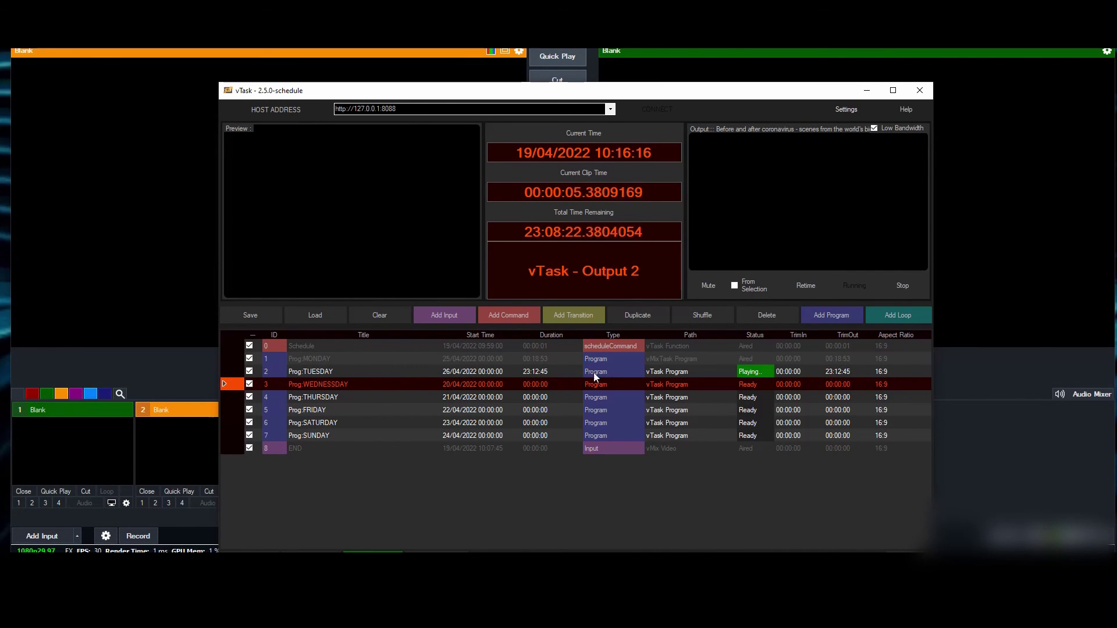
{"action": "left_click", "coordinate": [531, 371]}
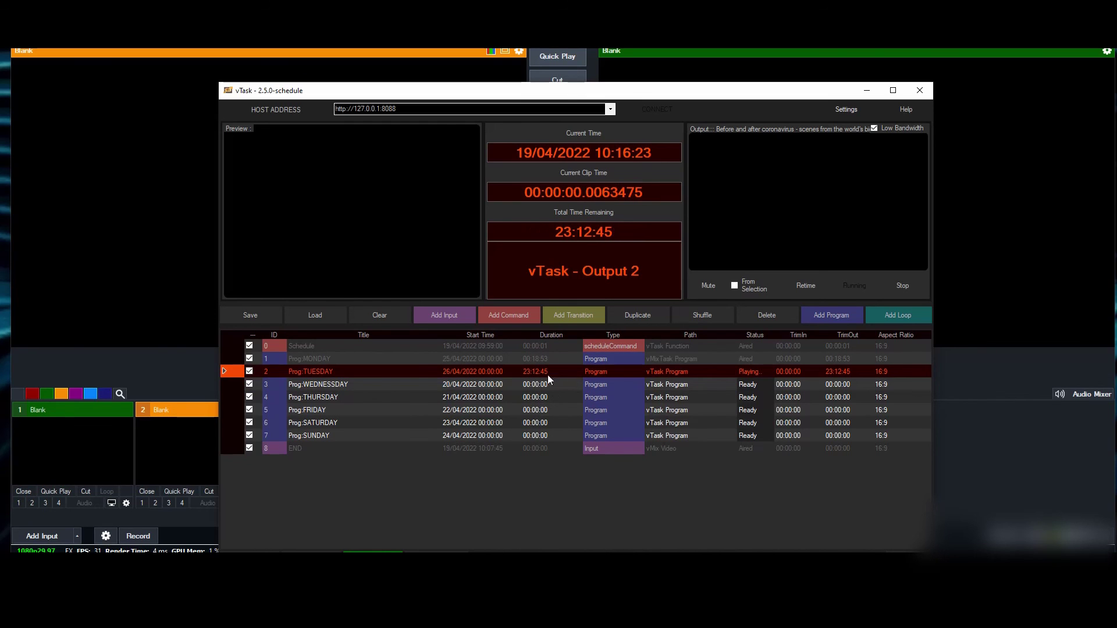
{"action": "double_click", "coordinate": [620, 376]}
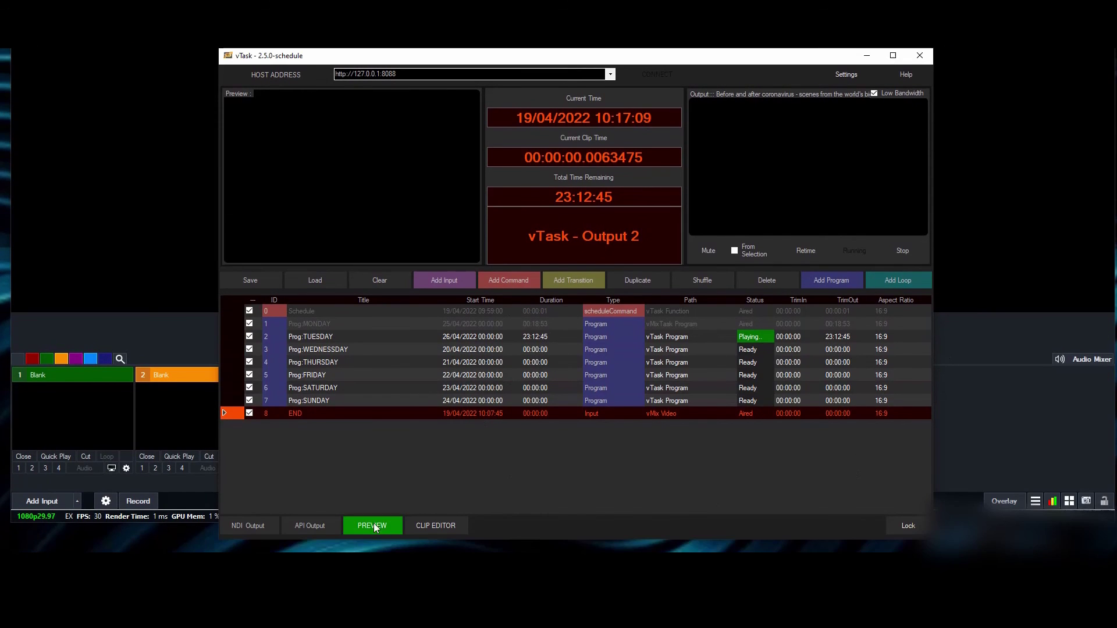
Connect vTask to vMix via API Output and make TUESDAY resume at Accra In 4K
{"action": "left_click", "coordinate": [319, 527]}
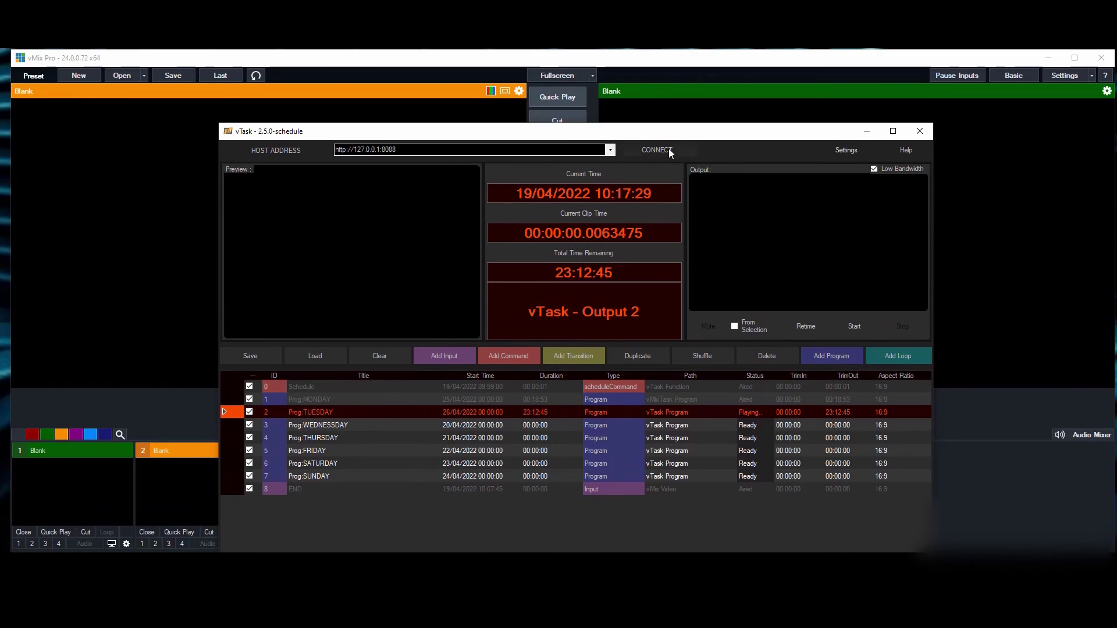
{"action": "left_click", "coordinate": [657, 150]}
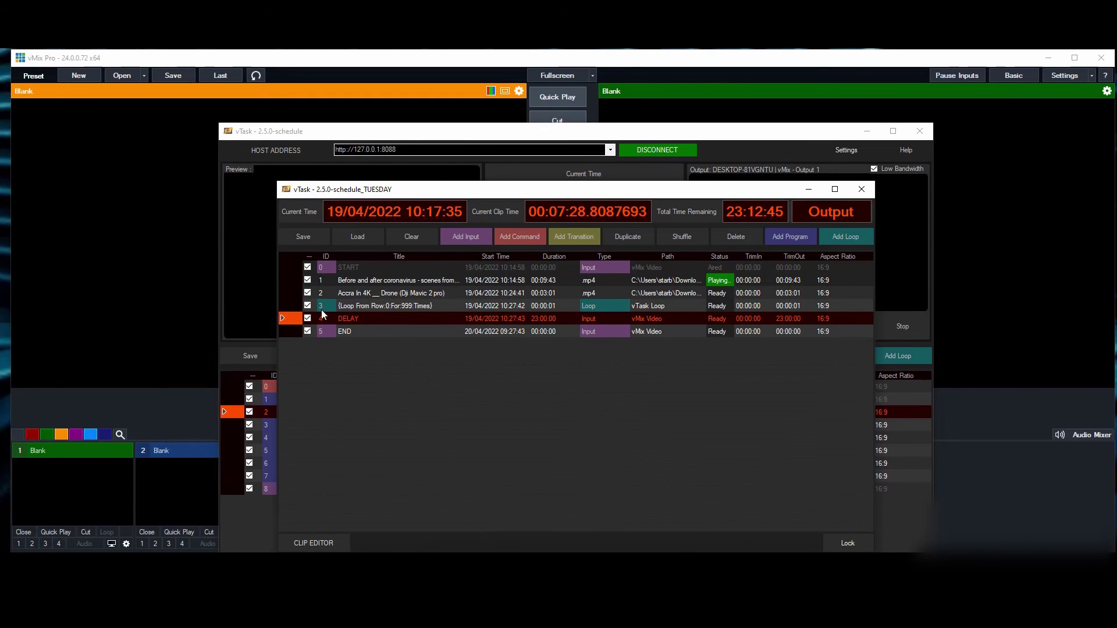
{"action": "left_click", "coordinate": [291, 293]}
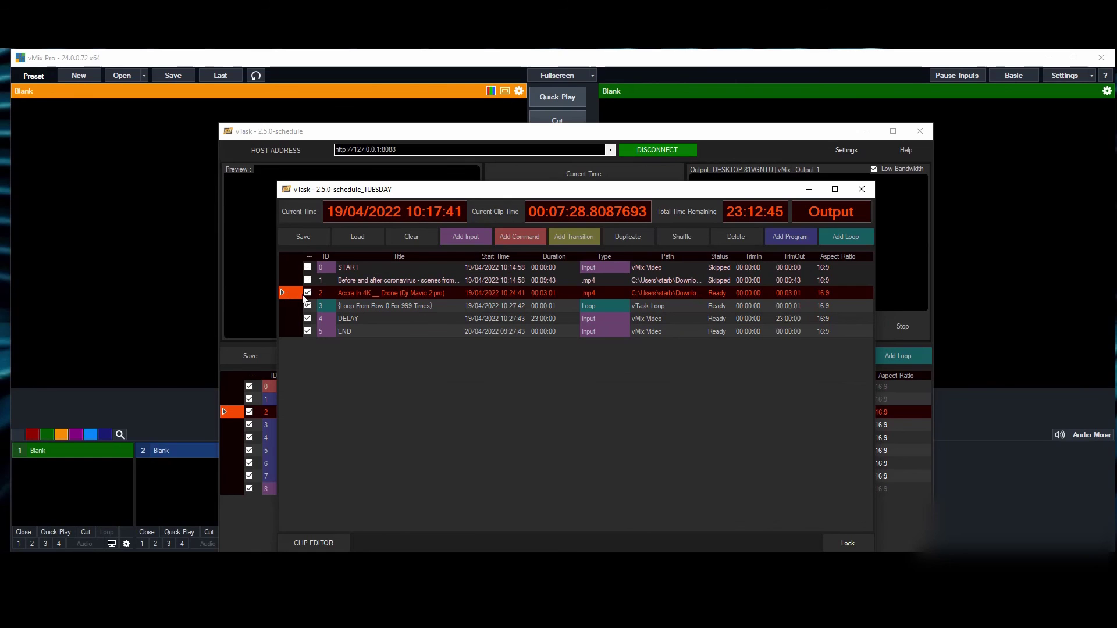
{"action": "left_click", "coordinate": [869, 192]}
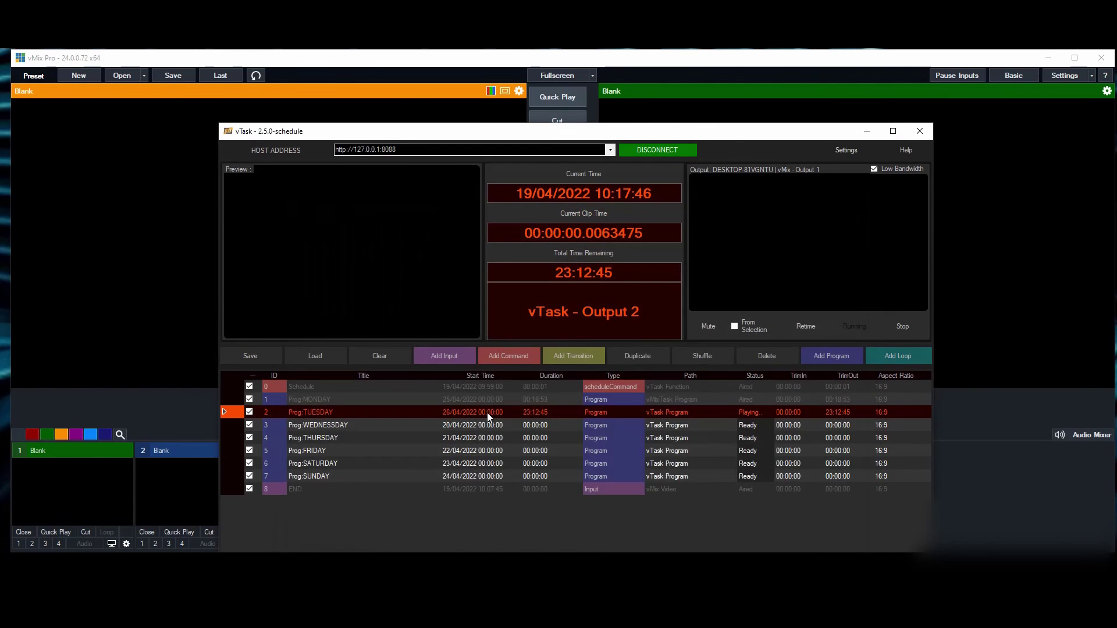
Restart Prog:TUESDAY from now so the Accra In 4K clip airs in vMix
{"action": "double_click", "coordinate": [487, 413]}
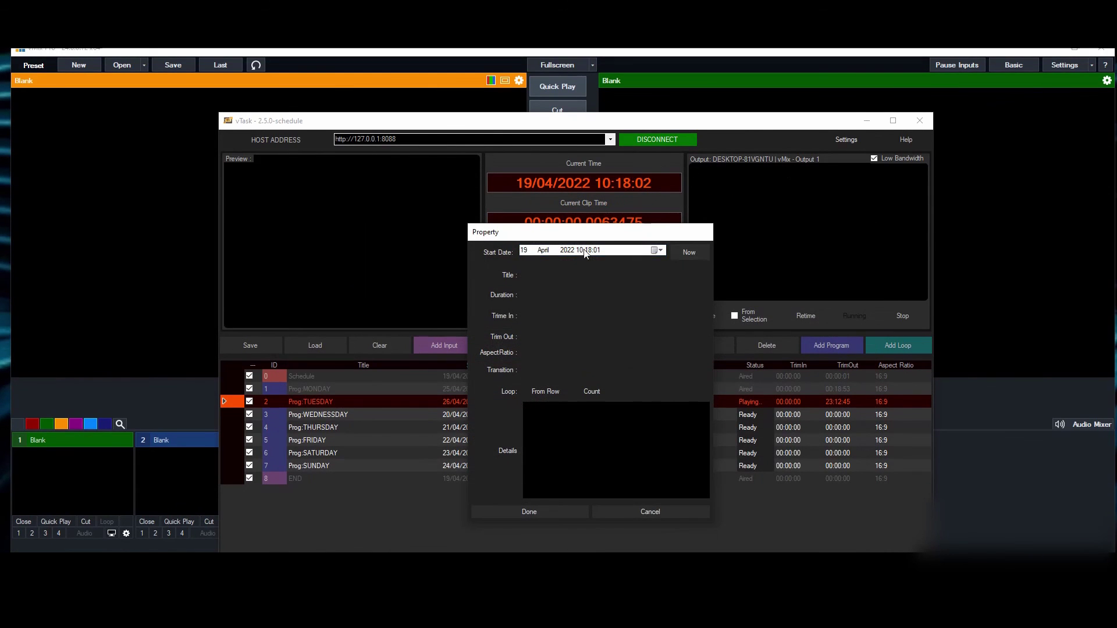
{"action": "left_click", "coordinate": [689, 263]}
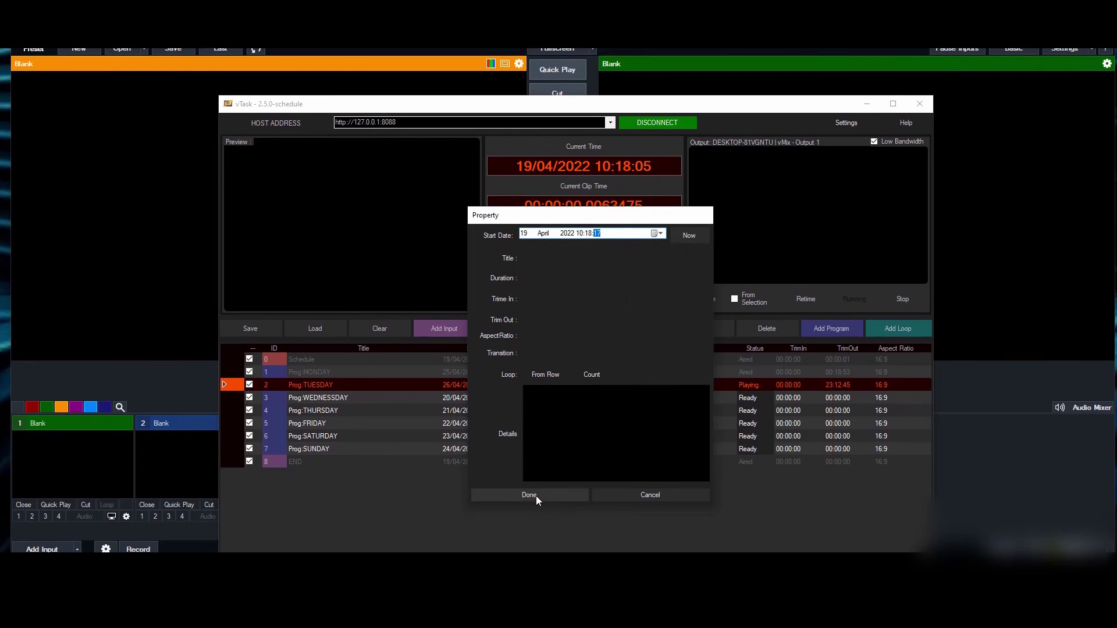
{"action": "left_click", "coordinate": [535, 495]}
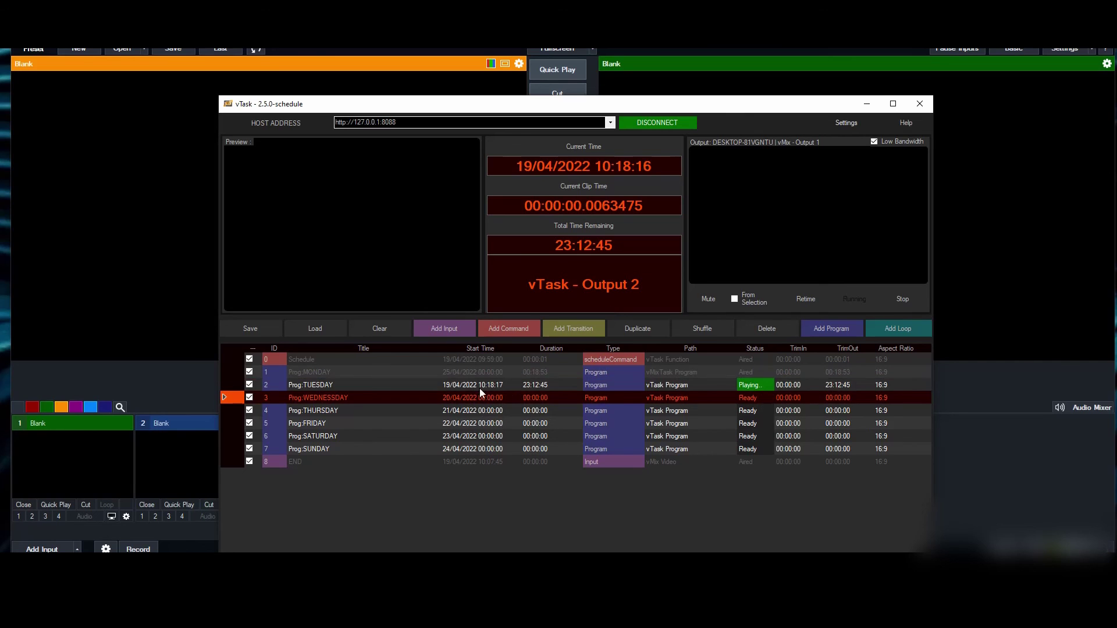
{"action": "double_click", "coordinate": [463, 396]}
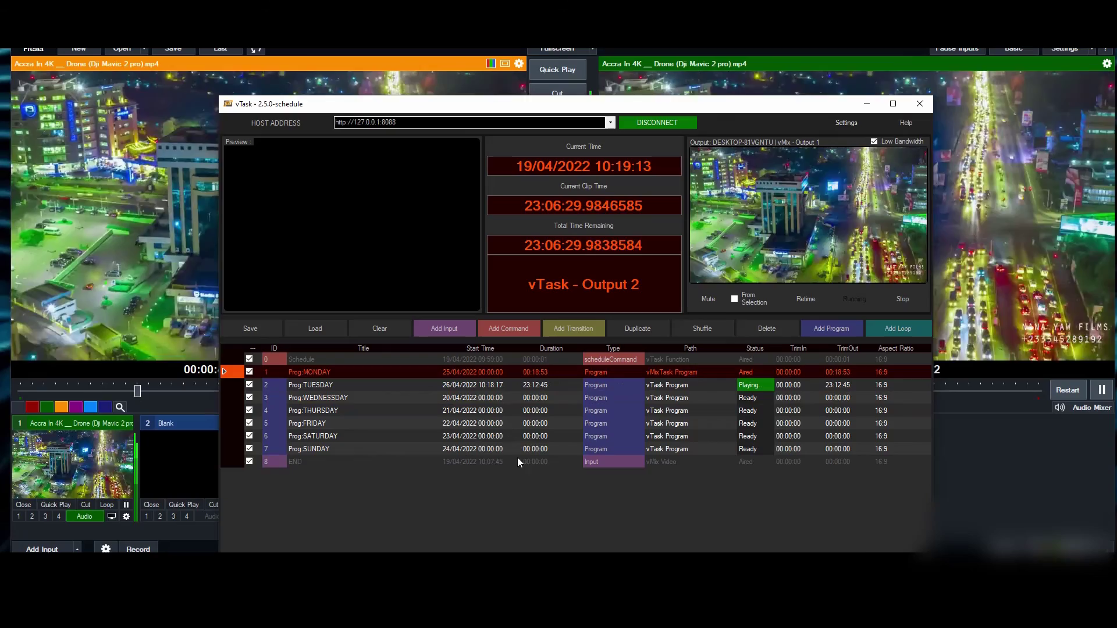
{"action": "left_click", "coordinate": [527, 461]}
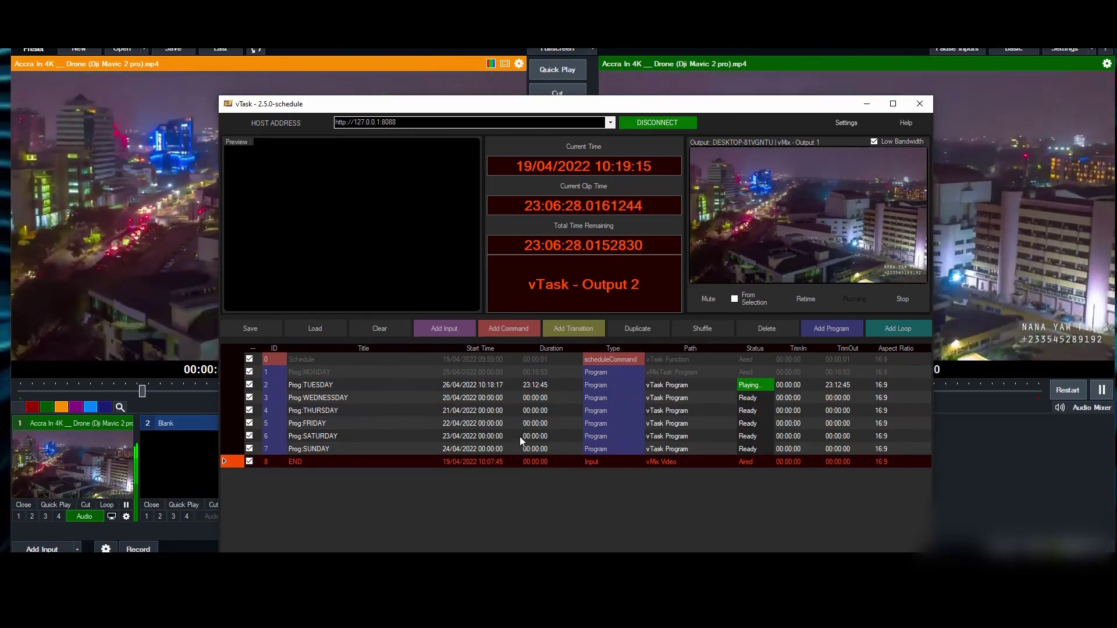